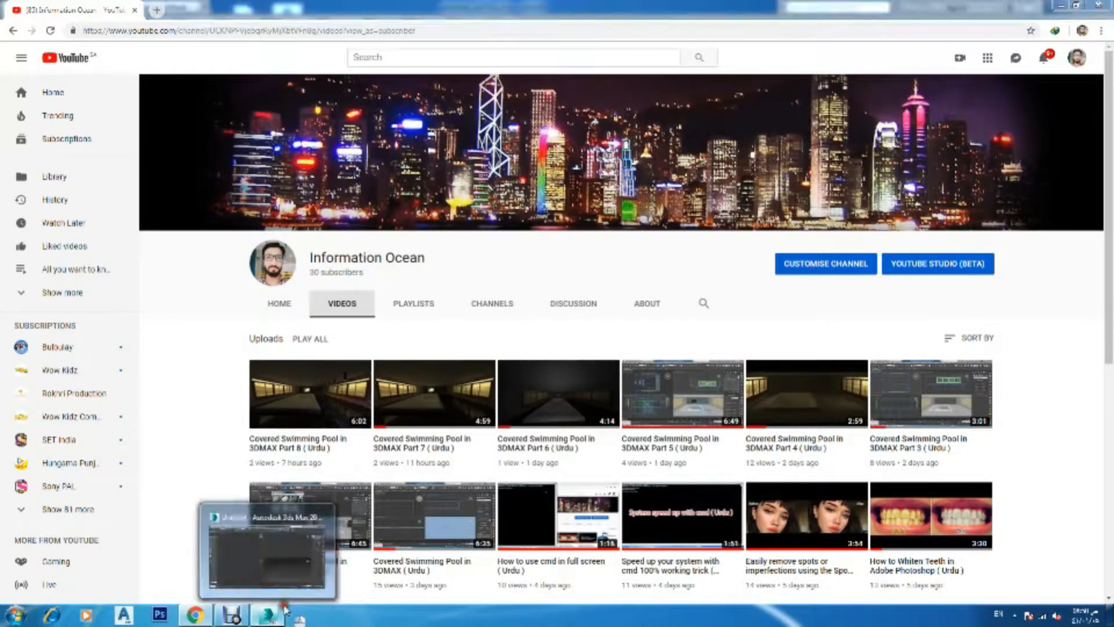
Switch to 3ds Max and draw a Plane in the Top viewport
click(268, 614)
click(1059, 204)
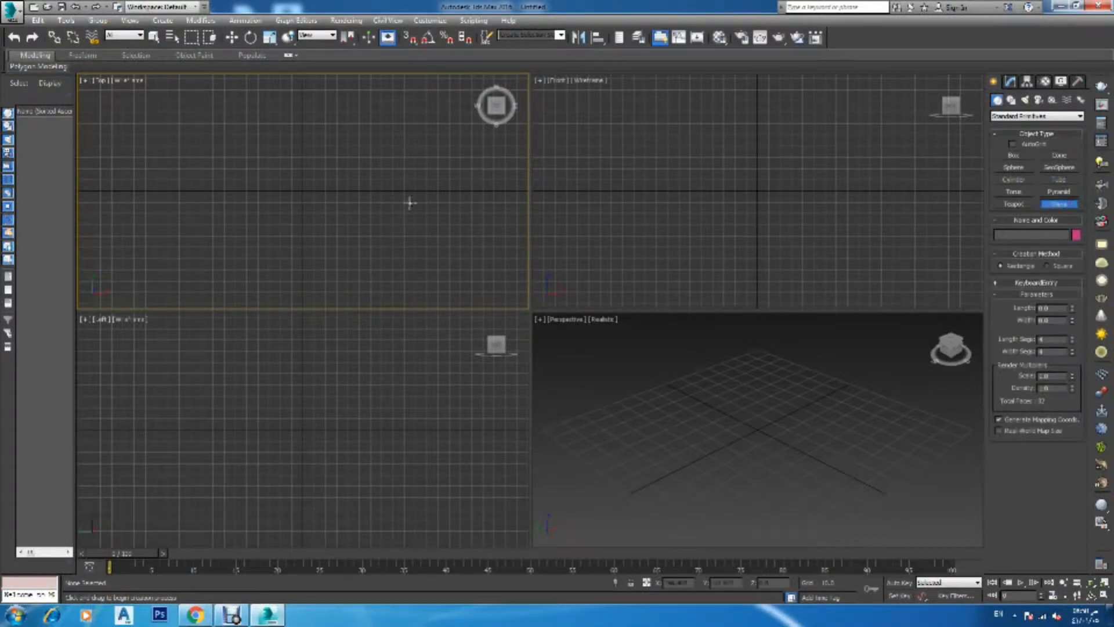
drag(464, 90, 237, 265)
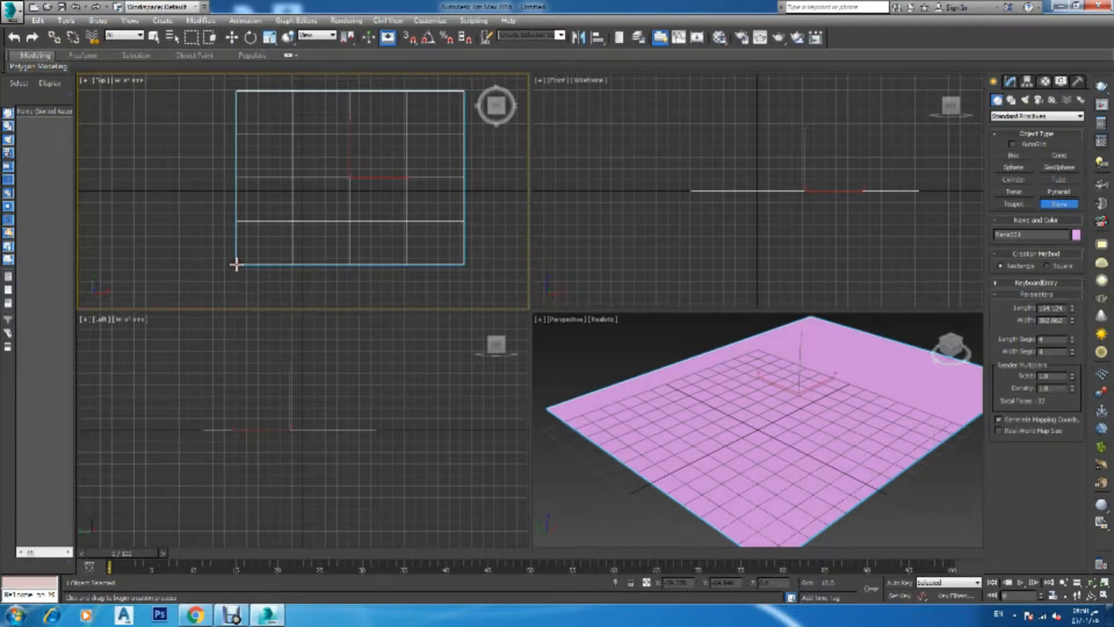
Set the plane's length and width segments to 100 each
drag(1050, 341, 920, 356)
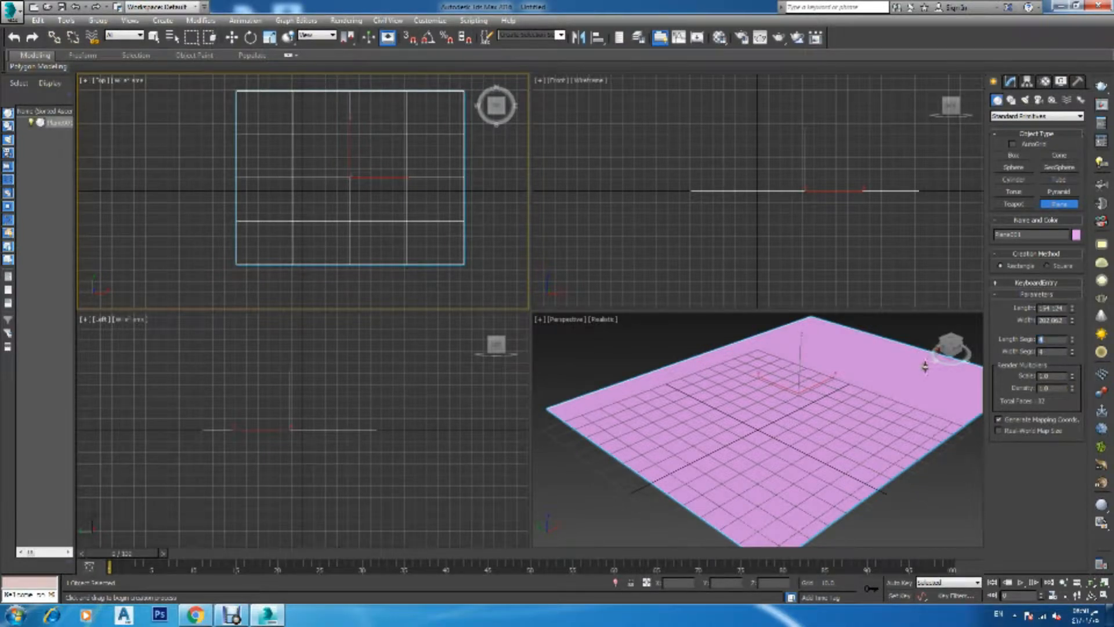
text(600)
drag(1045, 350, 1010, 353)
text(100)
click(1055, 374)
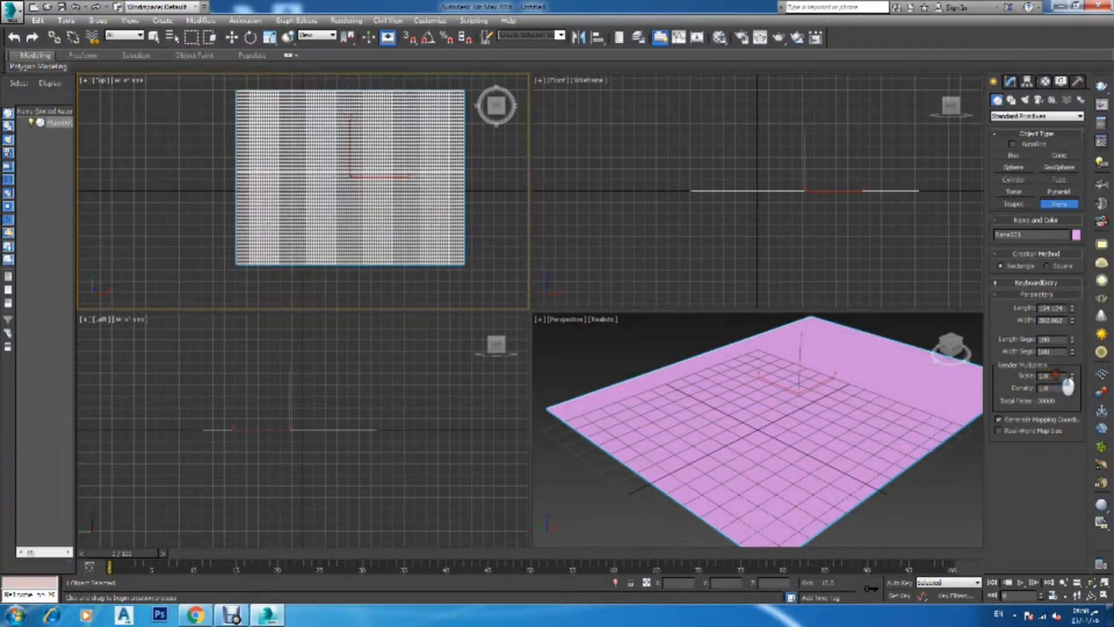
Clone the plane as a copy placed to its left in the Top viewport
scroll(492, 213, down, 5)
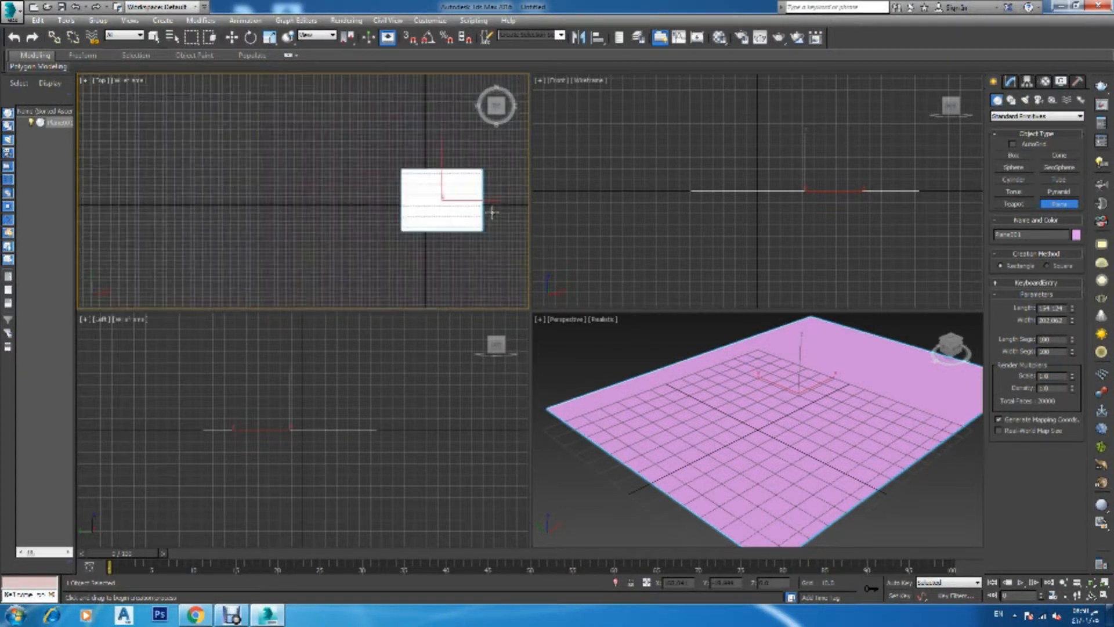
key(w)
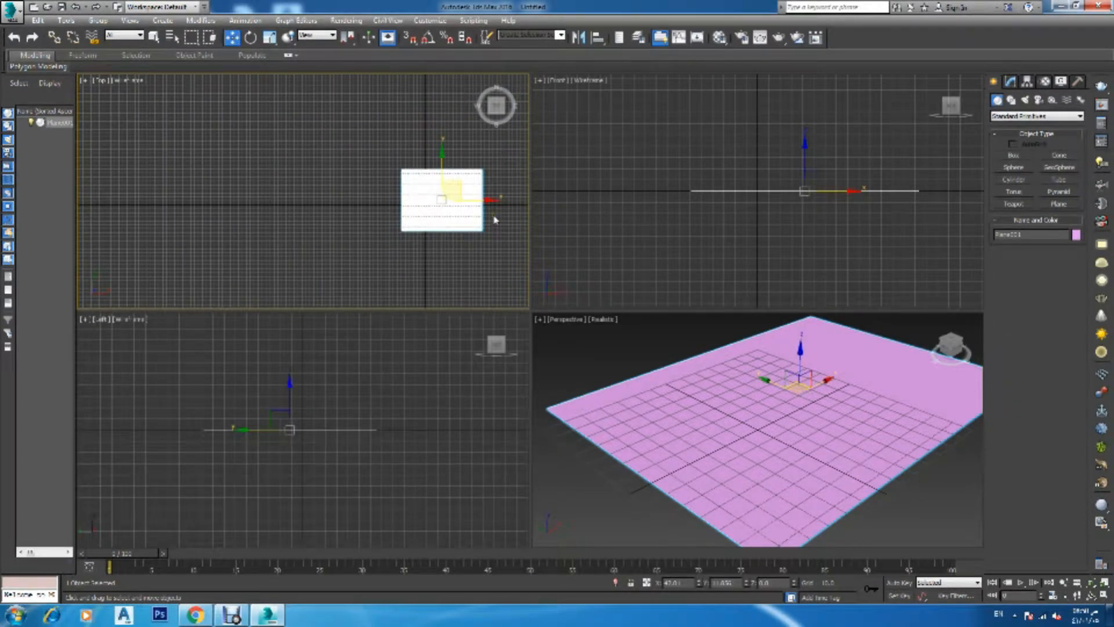
shift+drag(499, 211, 394, 210)
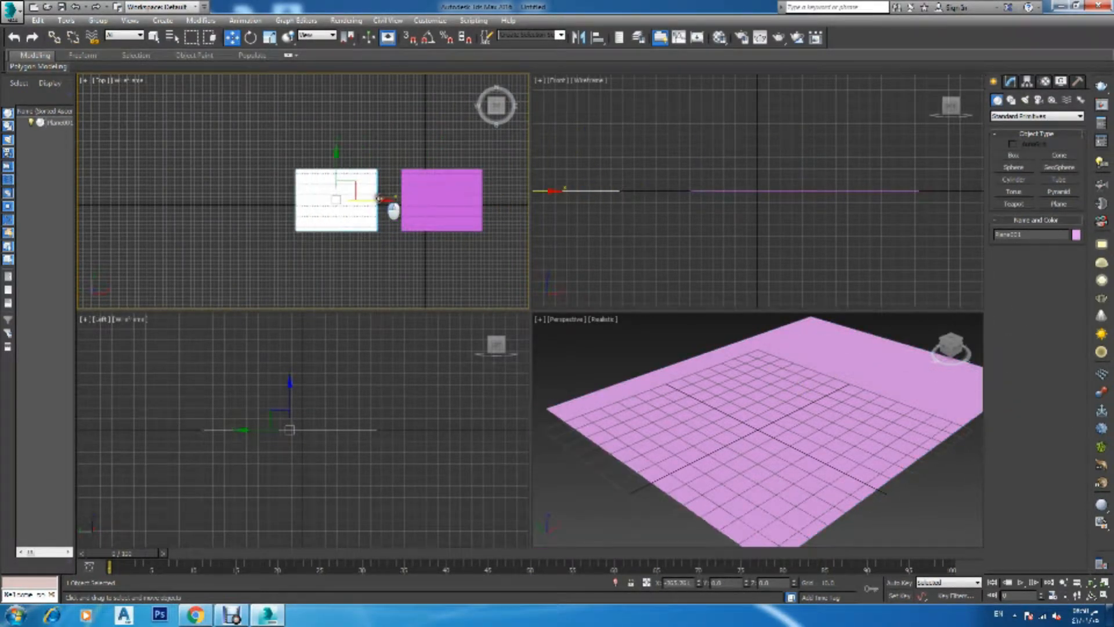
click(554, 354)
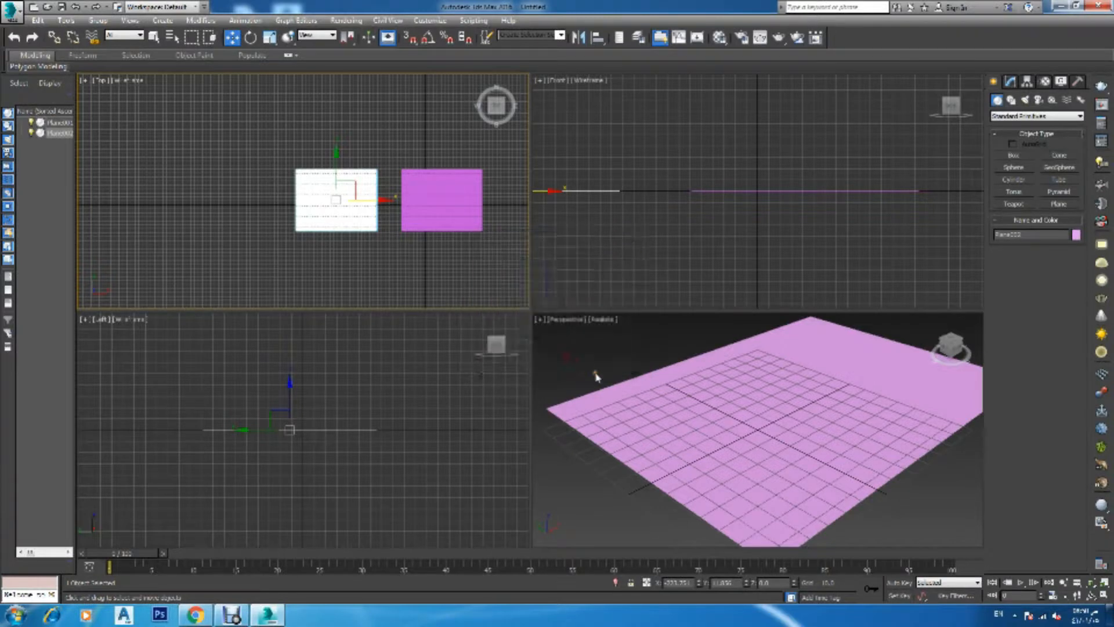
Apply a Noise modifier to the original plane on the right
click(463, 201)
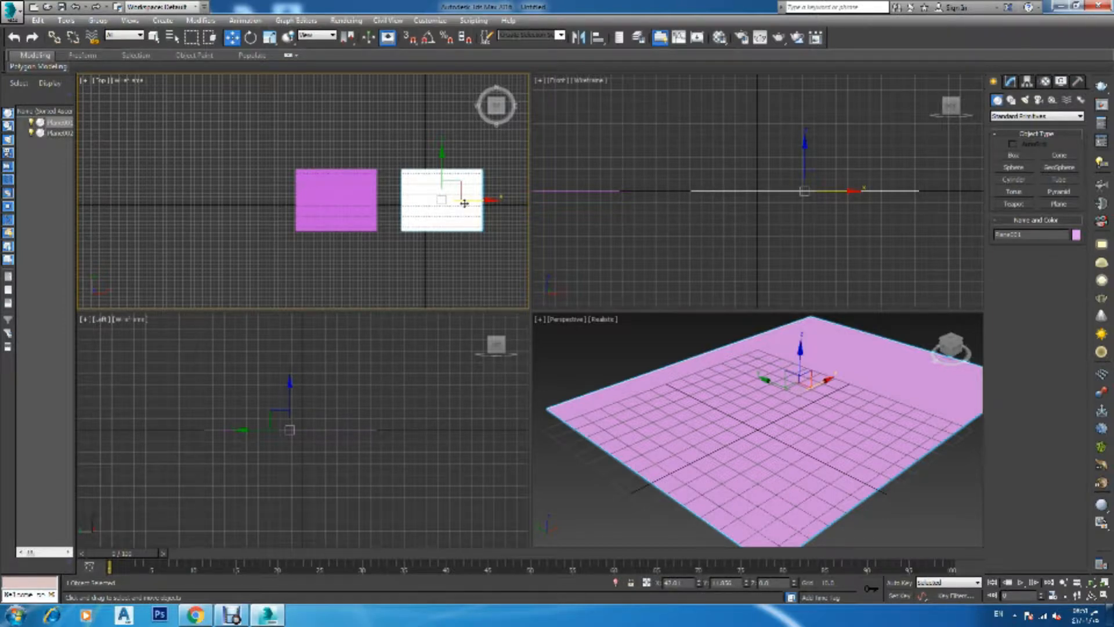
click(1010, 81)
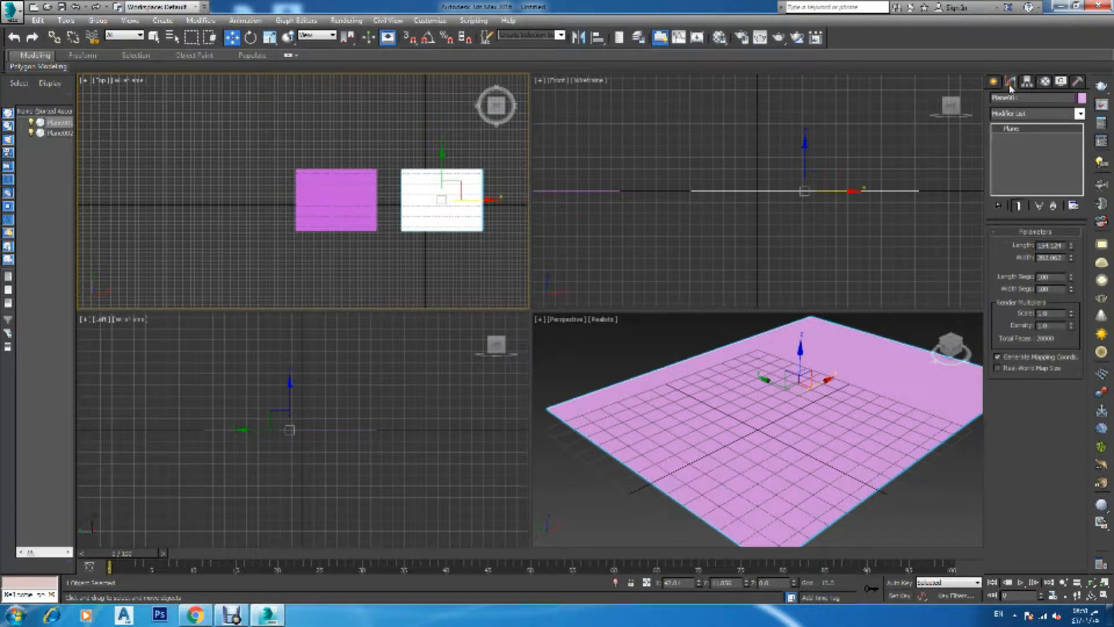
click(1021, 115)
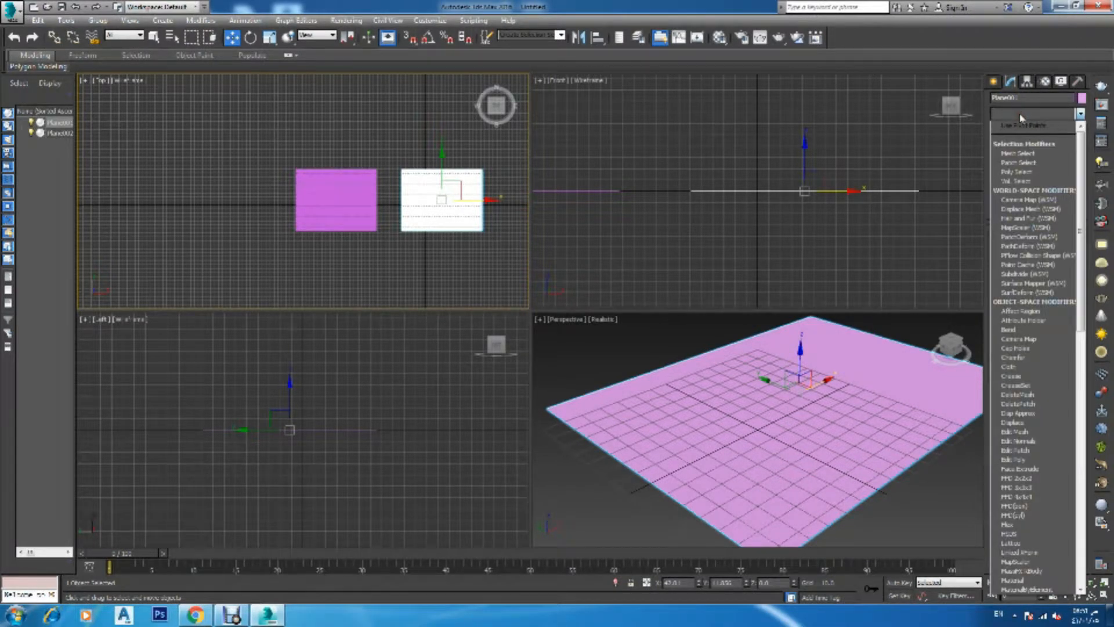
key(n)
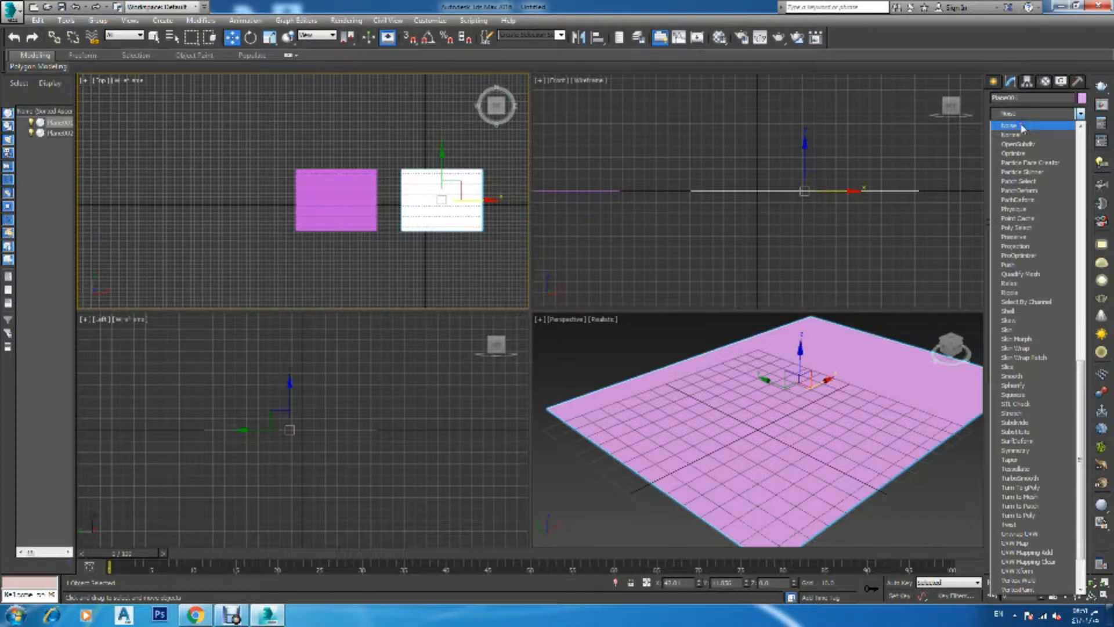
click(1020, 126)
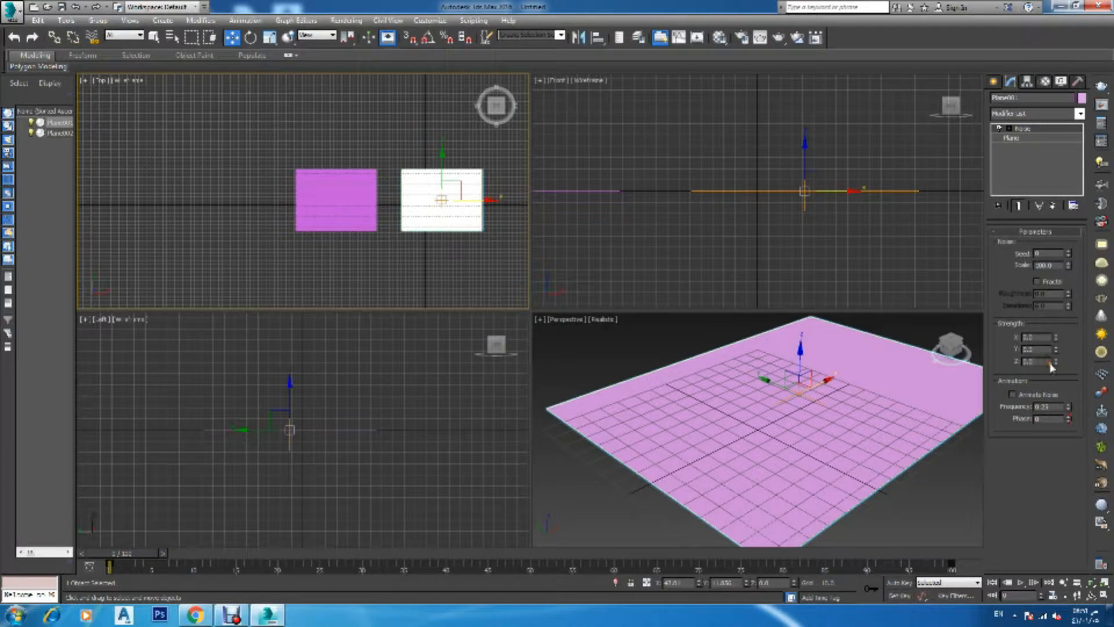
Raise the Noise modifier's Z strength to make the plane wavy
drag(1054, 362, 1060, 189)
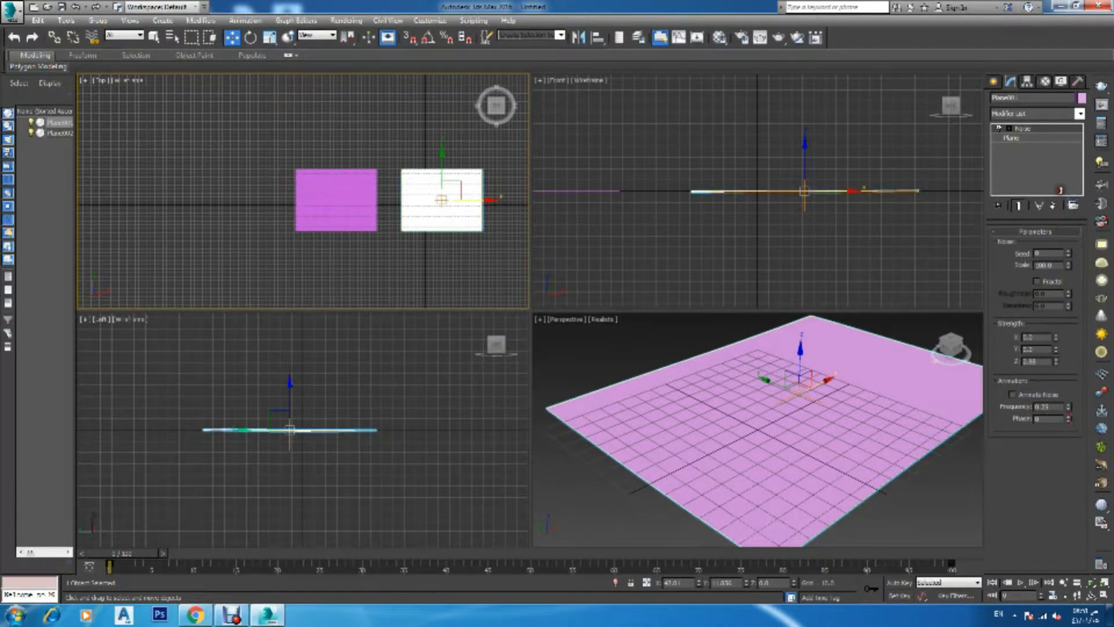
right_click(902, 213)
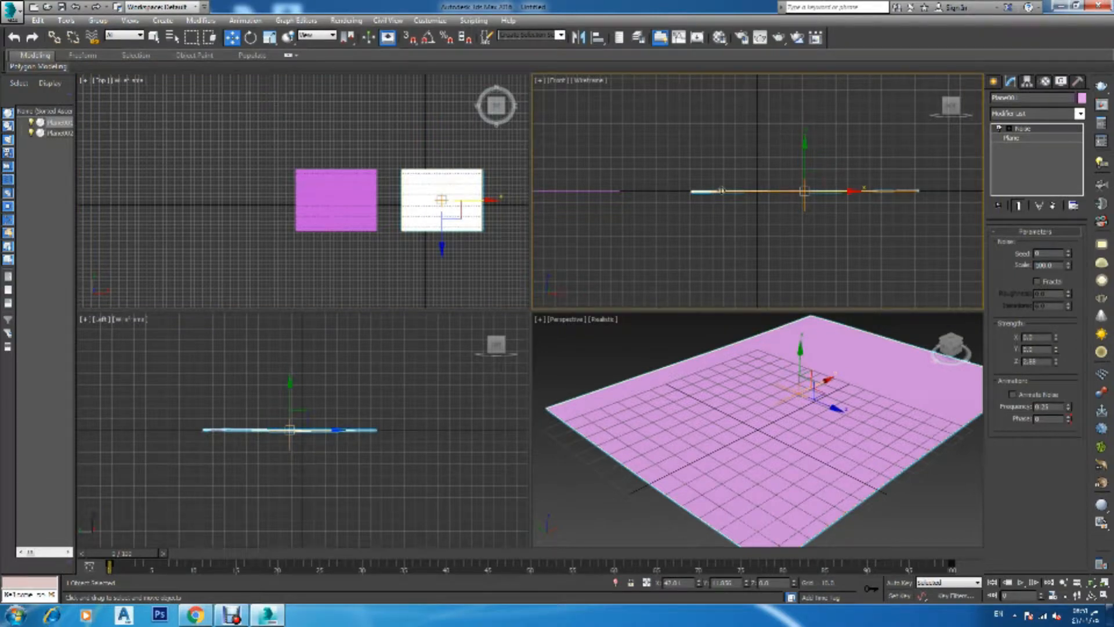
scroll(865, 214, up, 5)
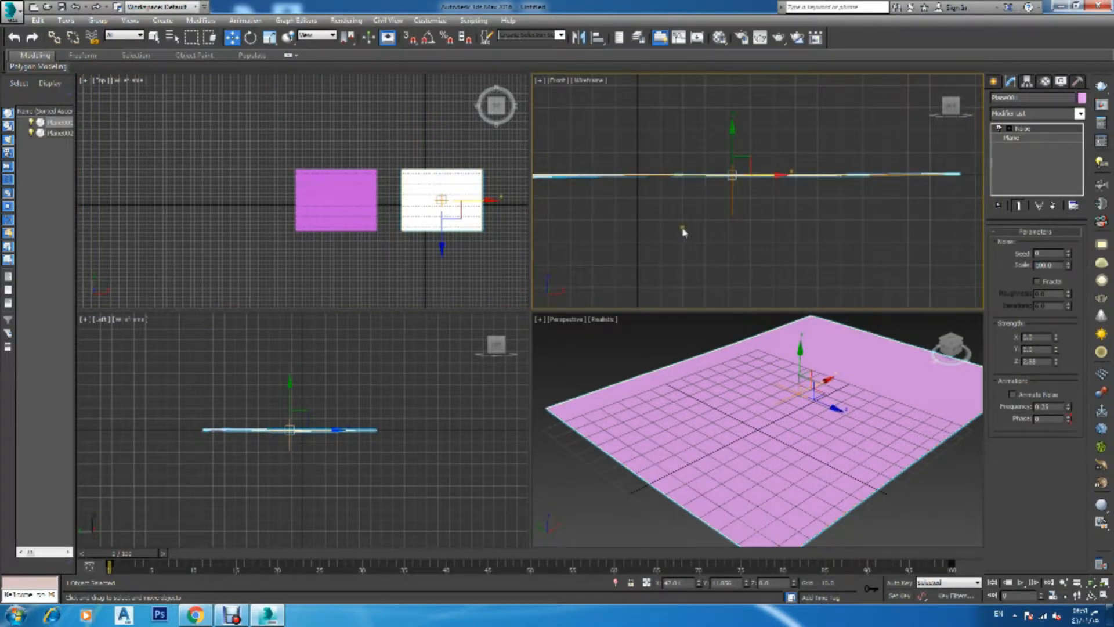
scroll(690, 232, down, 3)
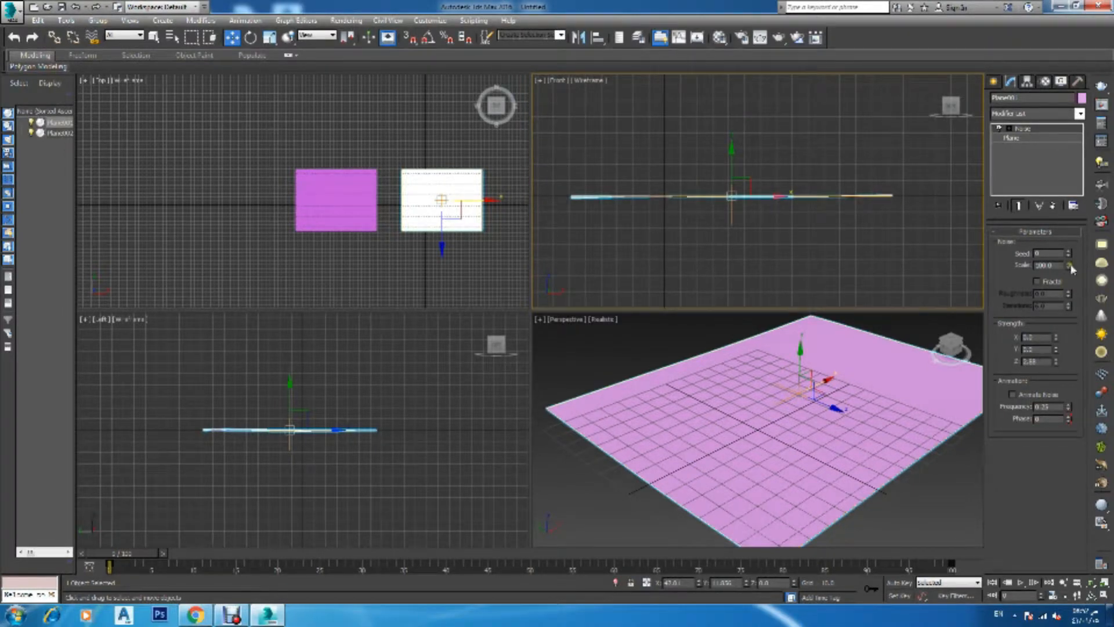
Adjust the Noise scale, Z strength and seed to refine the wave shape
drag(1073, 269, 1075, 318)
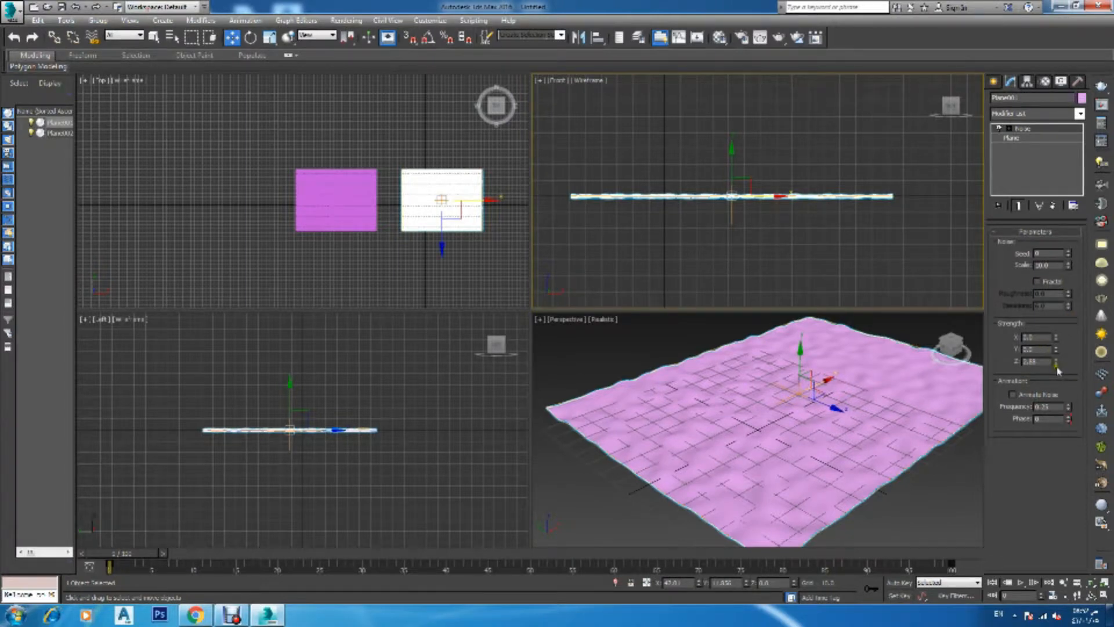
drag(1056, 362, 1058, 329)
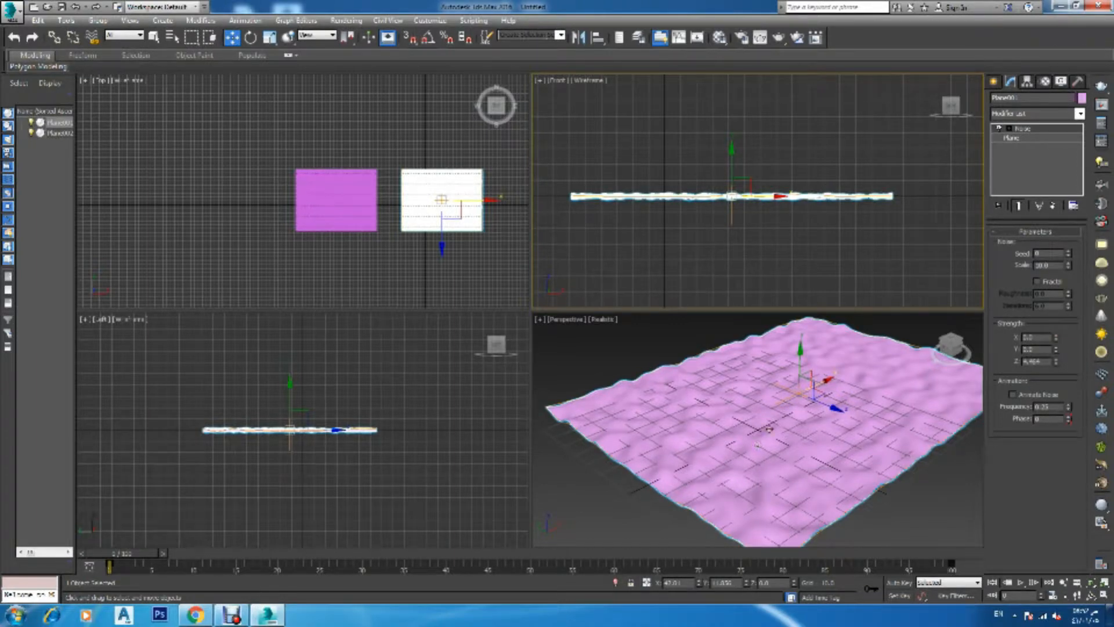
mouse_move(1069, 266)
mouse_down()
mouse_move(1070, 226)
mouse_move(1070, 254)
mouse_up()
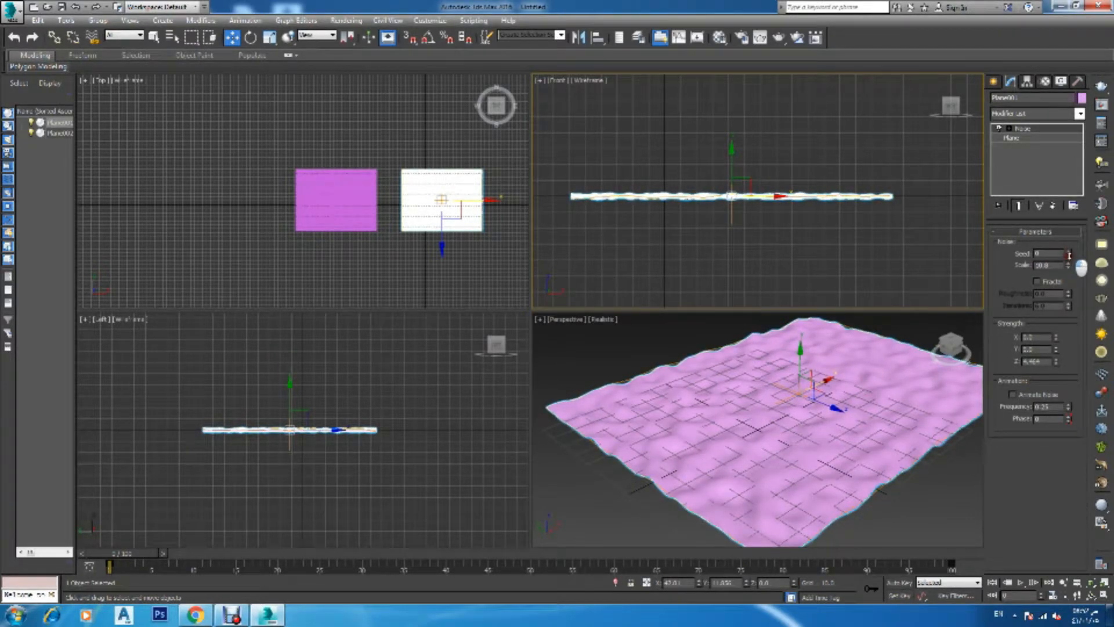
drag(1069, 255, 1072, 257)
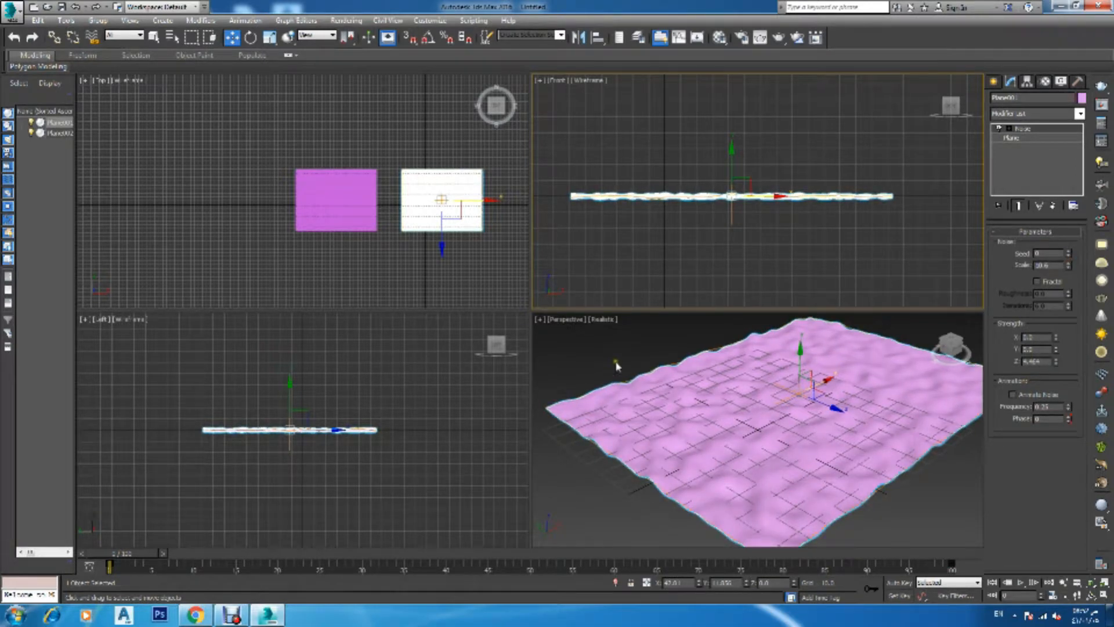
Open the Material Editor, name the first material ocean, assign it to the plane and show it in the viewport
right_click(624, 348)
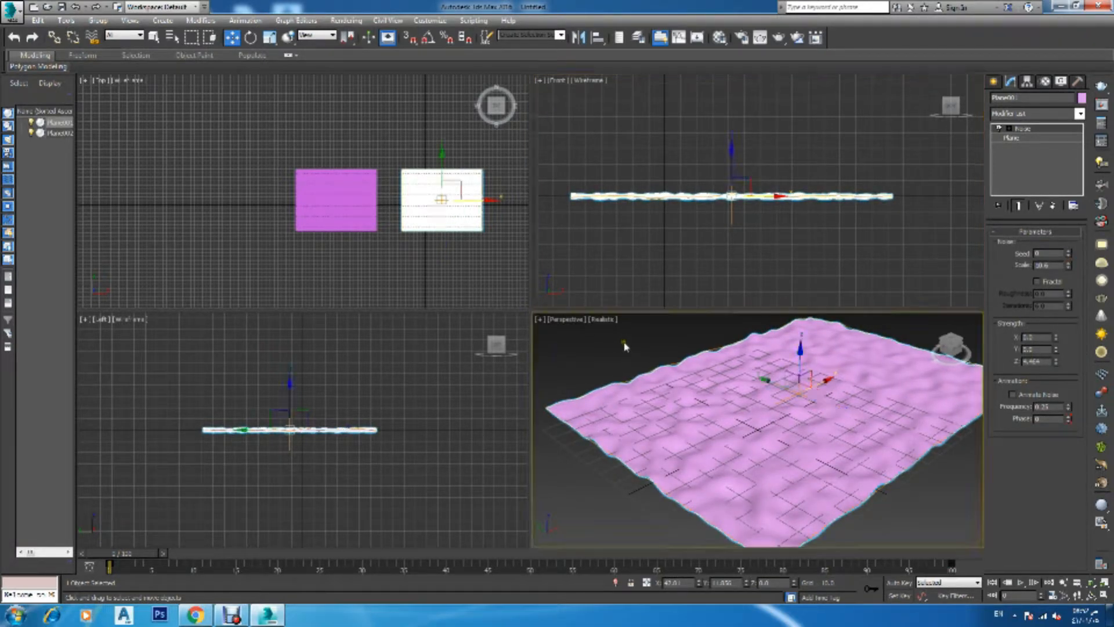
key(m)
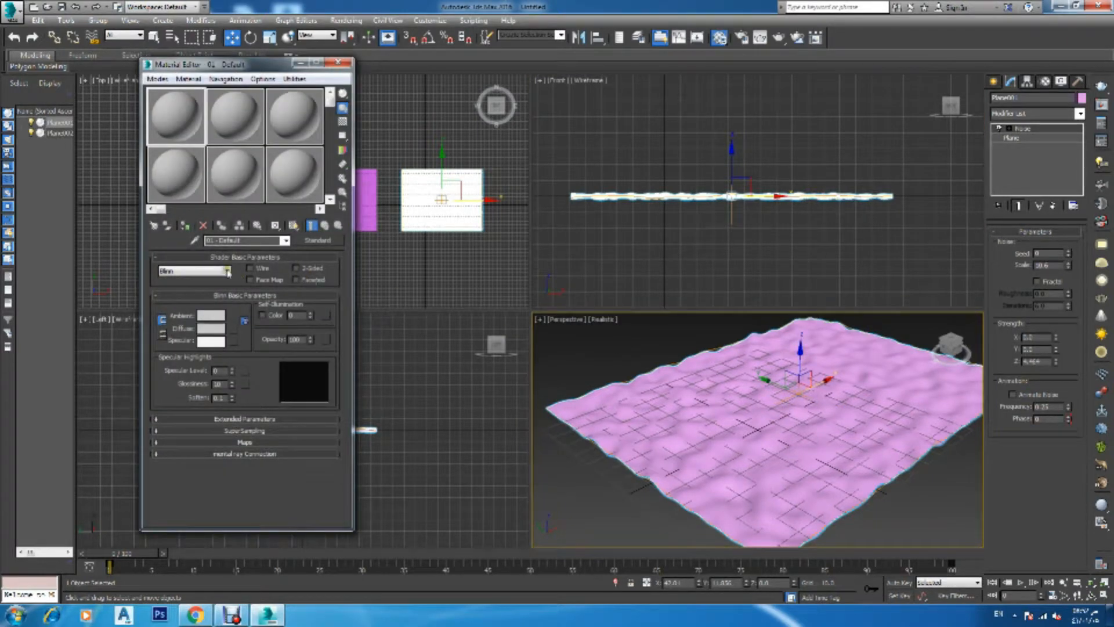
click(241, 240)
text(a)
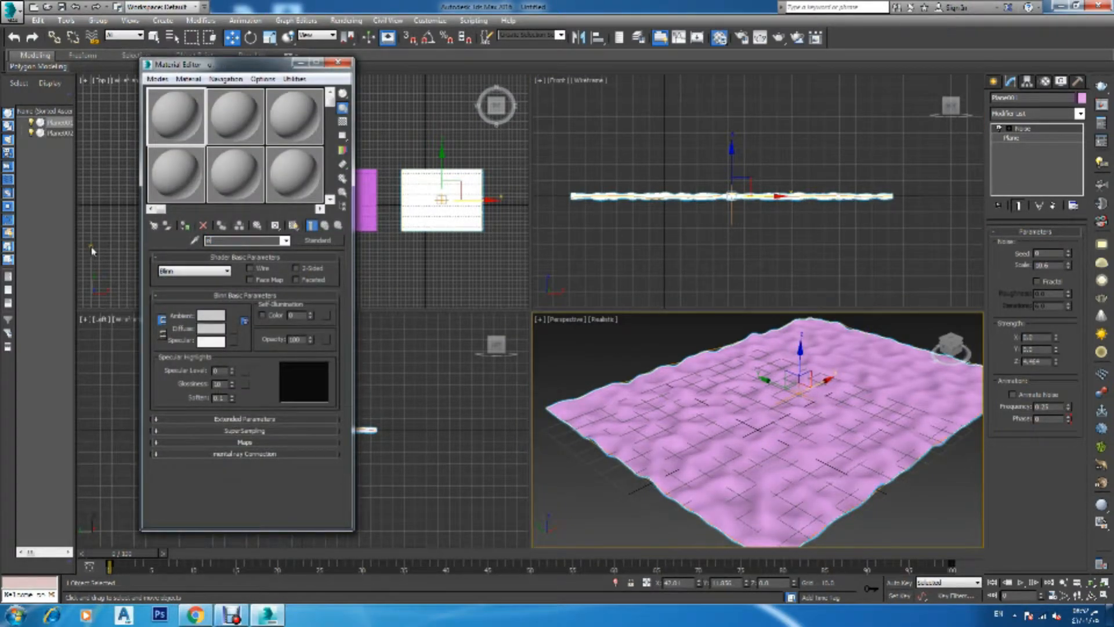
text(cean)
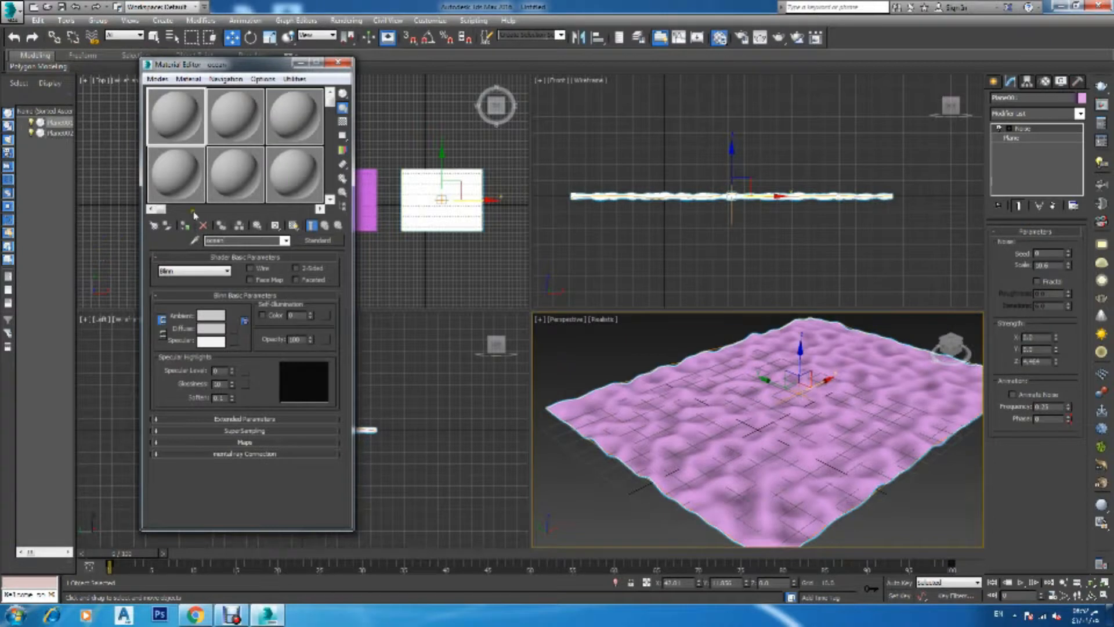
click(186, 226)
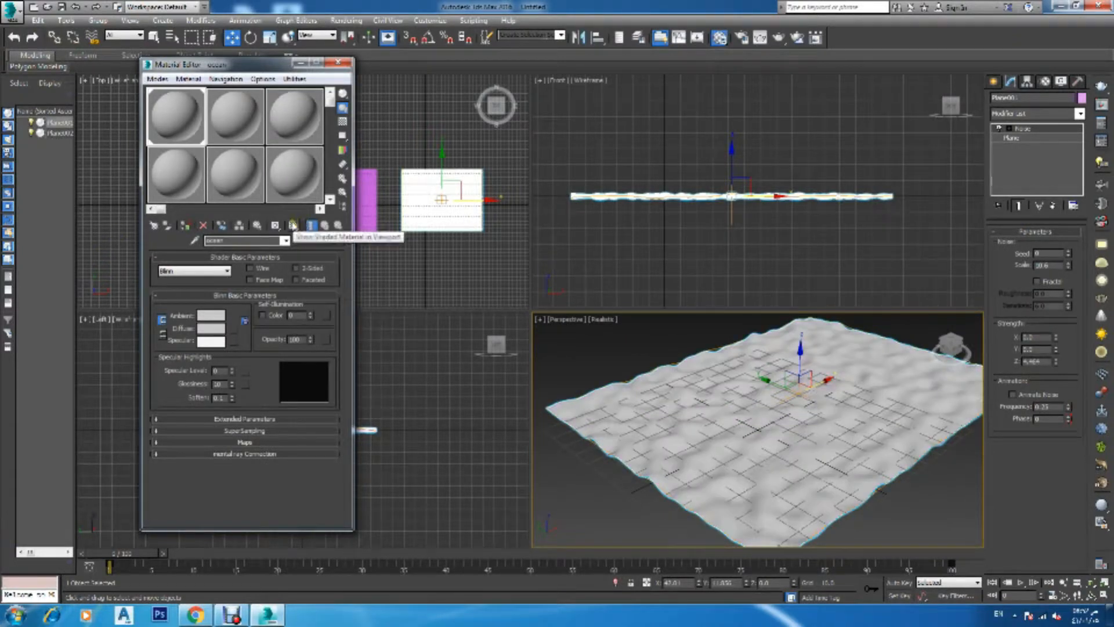
click(295, 226)
Change the ocean material type to VRayMtl
click(318, 240)
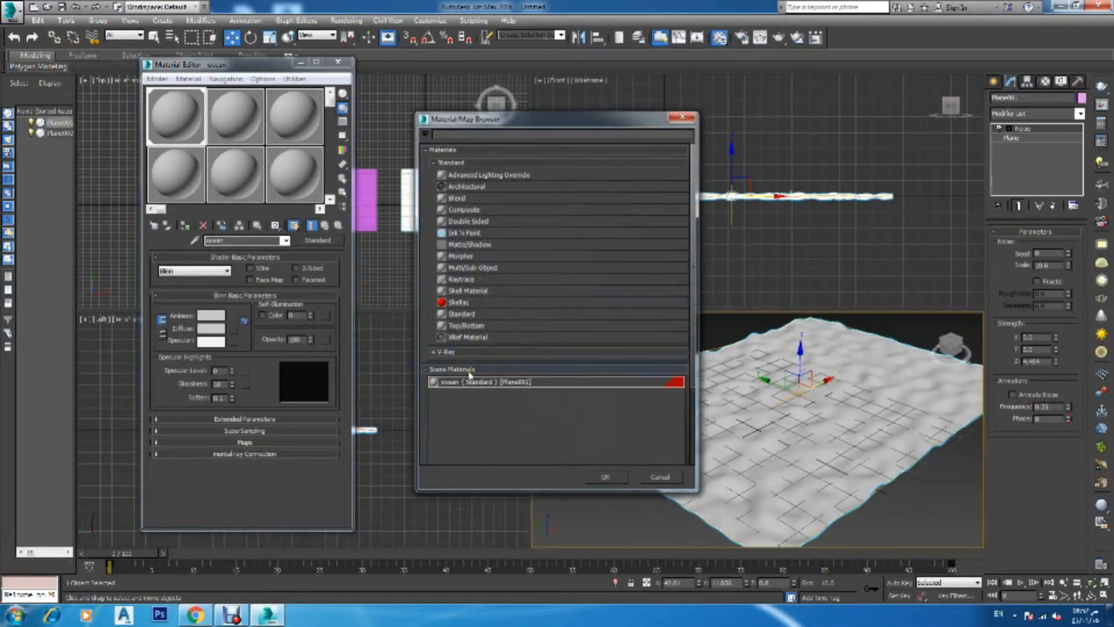
click(442, 352)
double_click(468, 413)
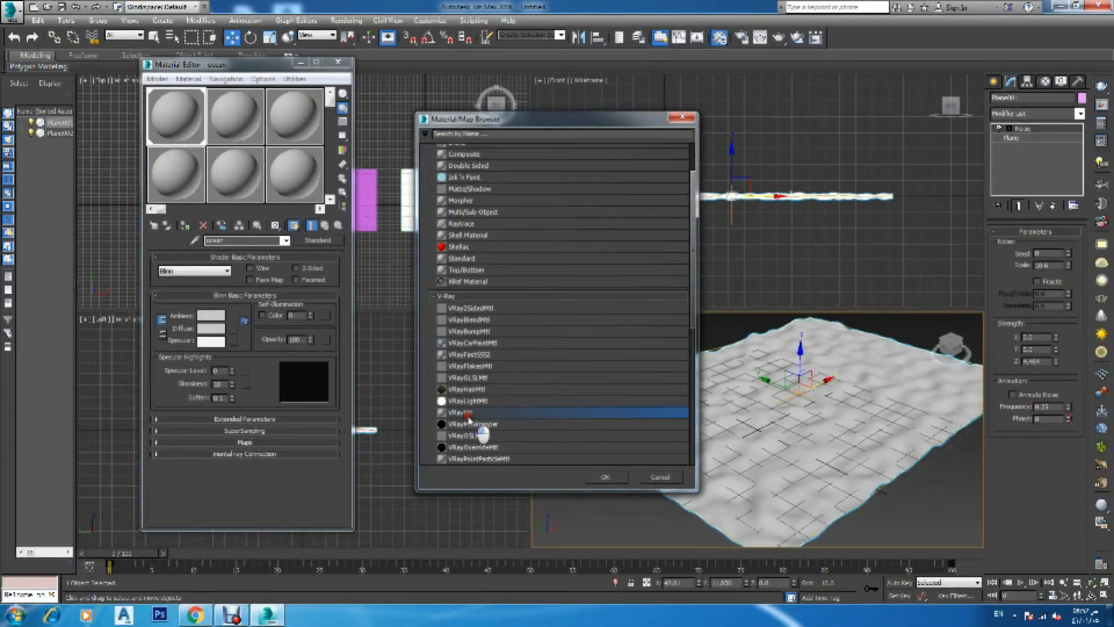
Set the material's diffuse color to a light cyan
click(215, 268)
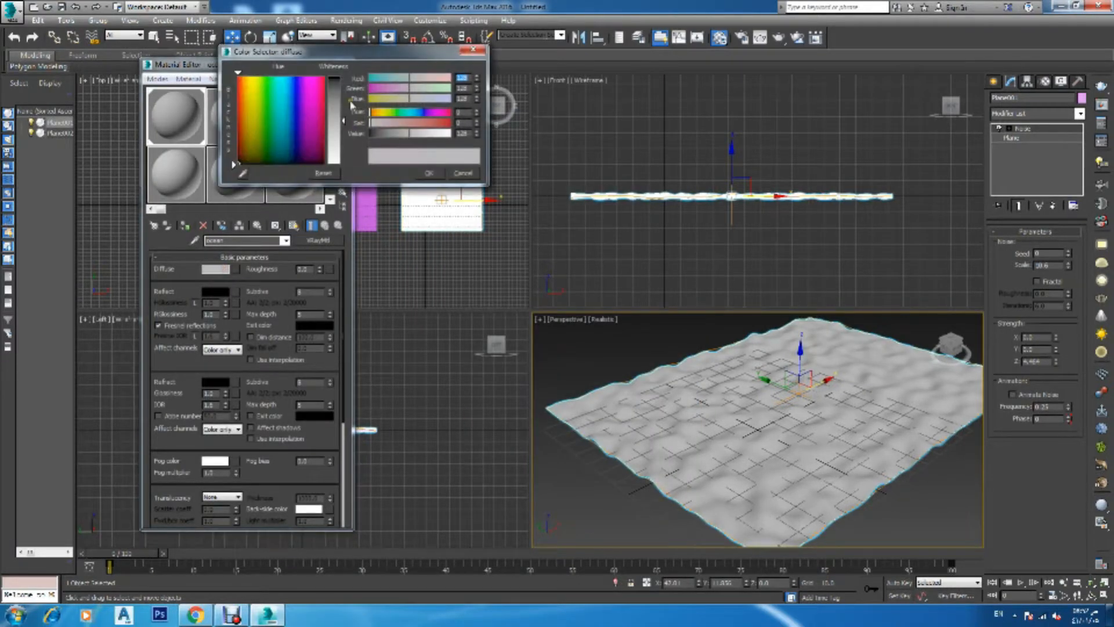
click(279, 89)
click(340, 102)
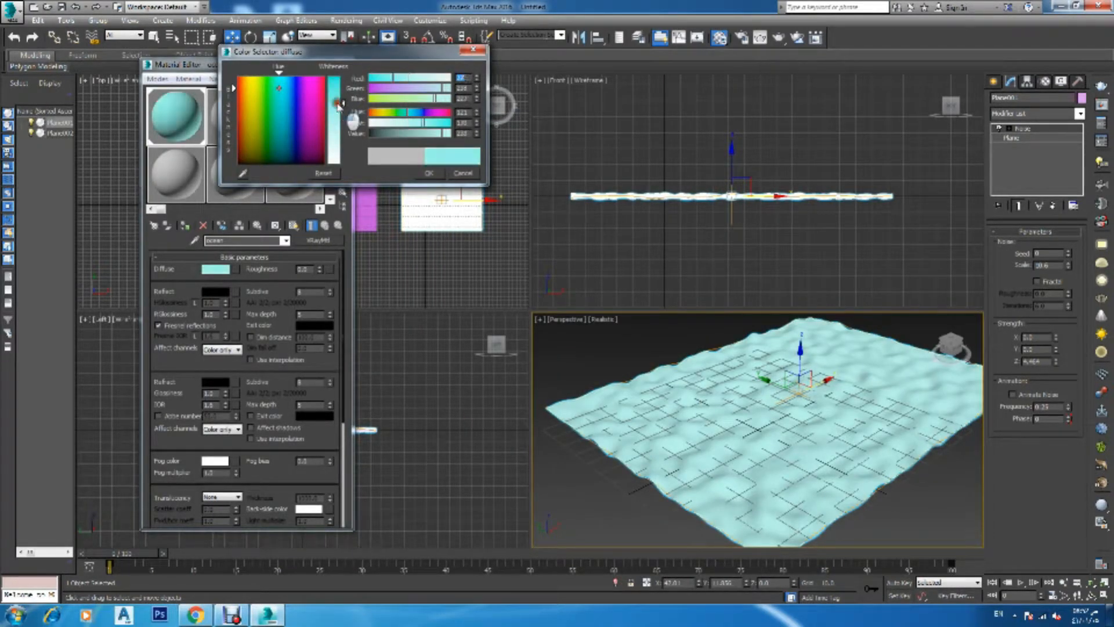
click(429, 173)
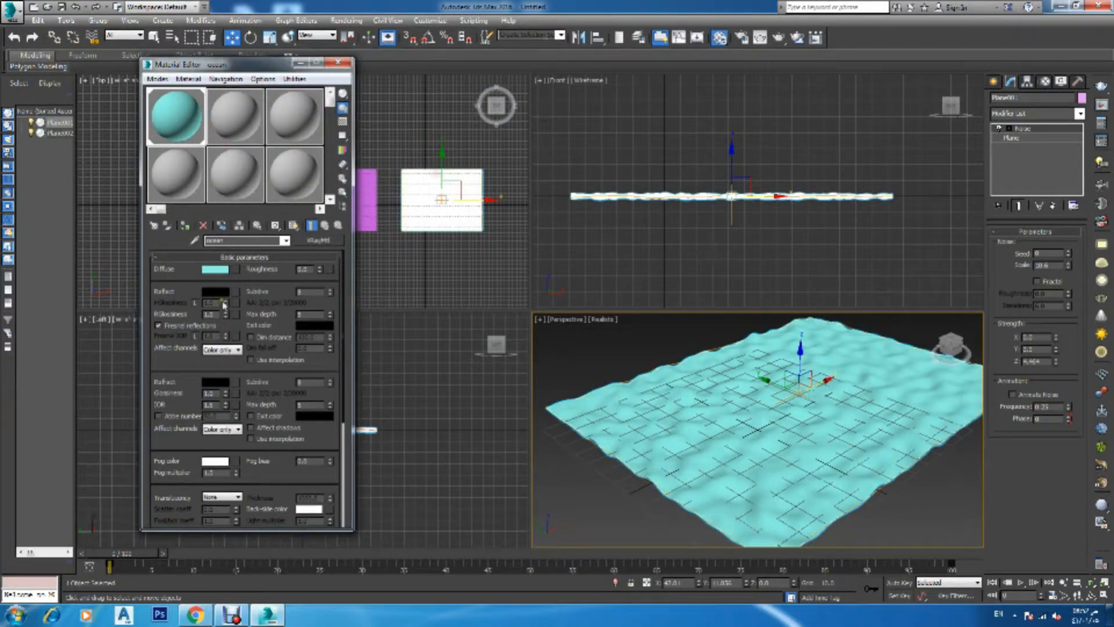
Set the material's reflect color to a grey
click(210, 293)
click(339, 103)
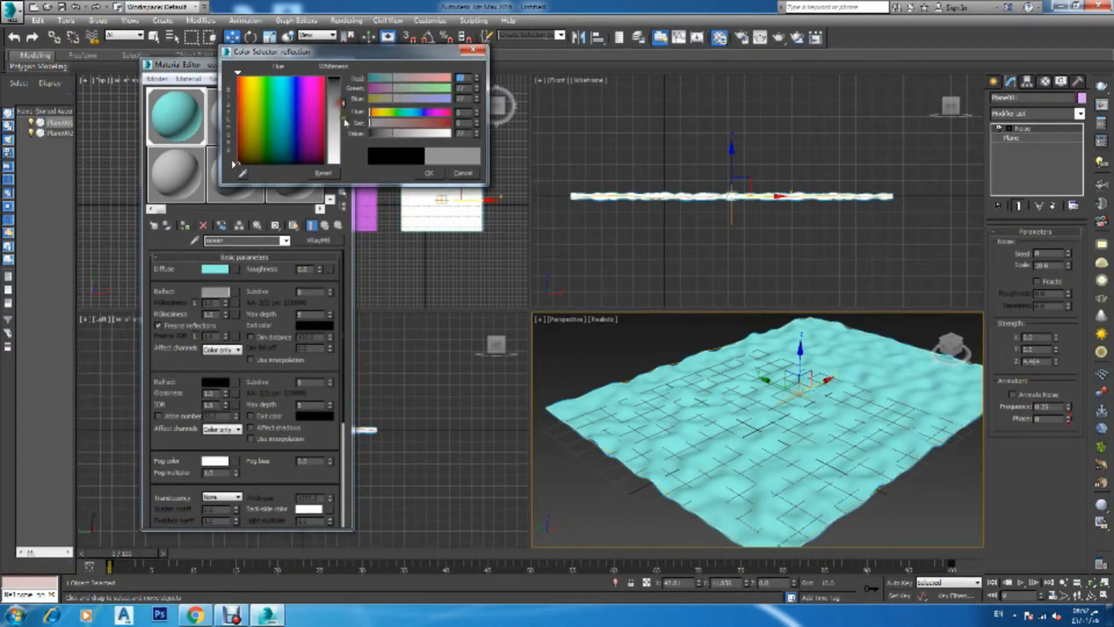
click(425, 174)
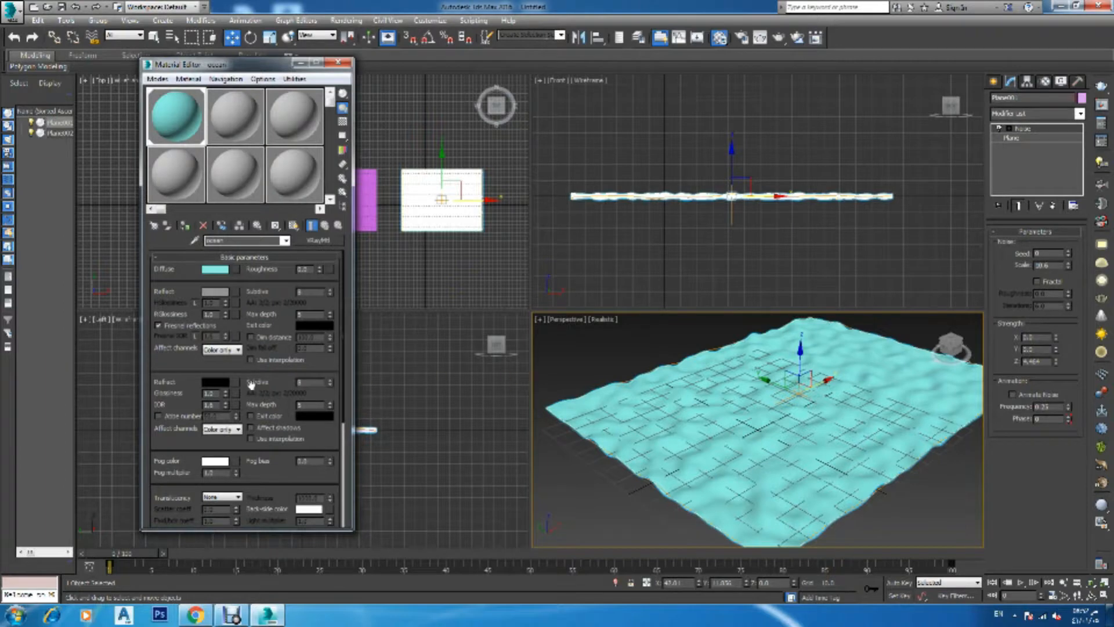
Reassign the ocean material to the plane, show it in the viewport, and close the Material Editor
click(184, 225)
click(293, 225)
click(348, 63)
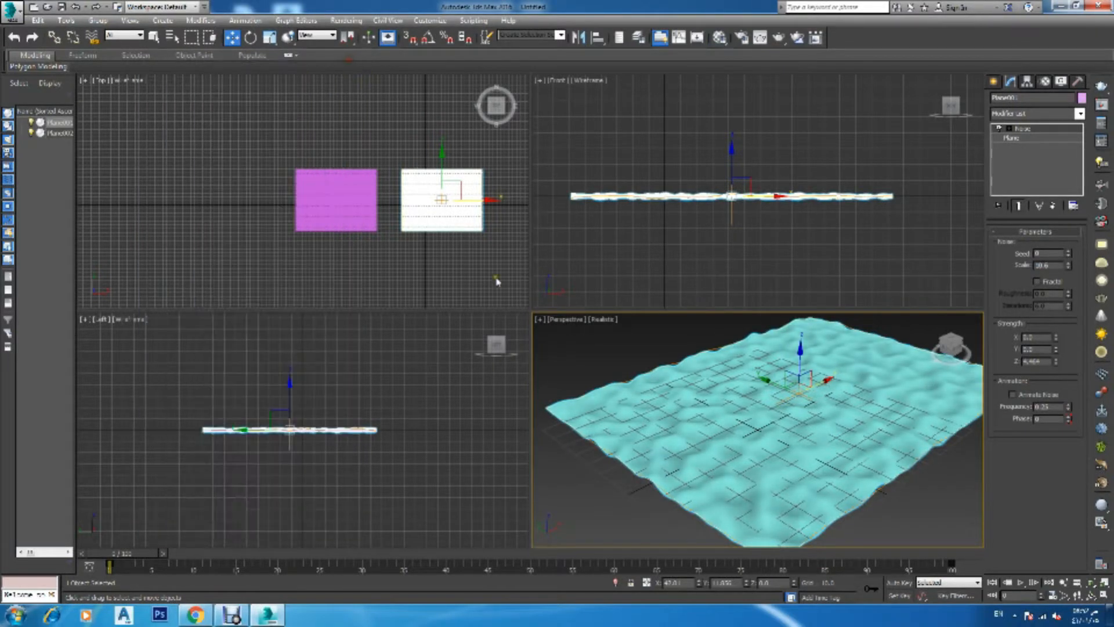
Select the second plane and assign it a new material named water
click(577, 365)
click(346, 213)
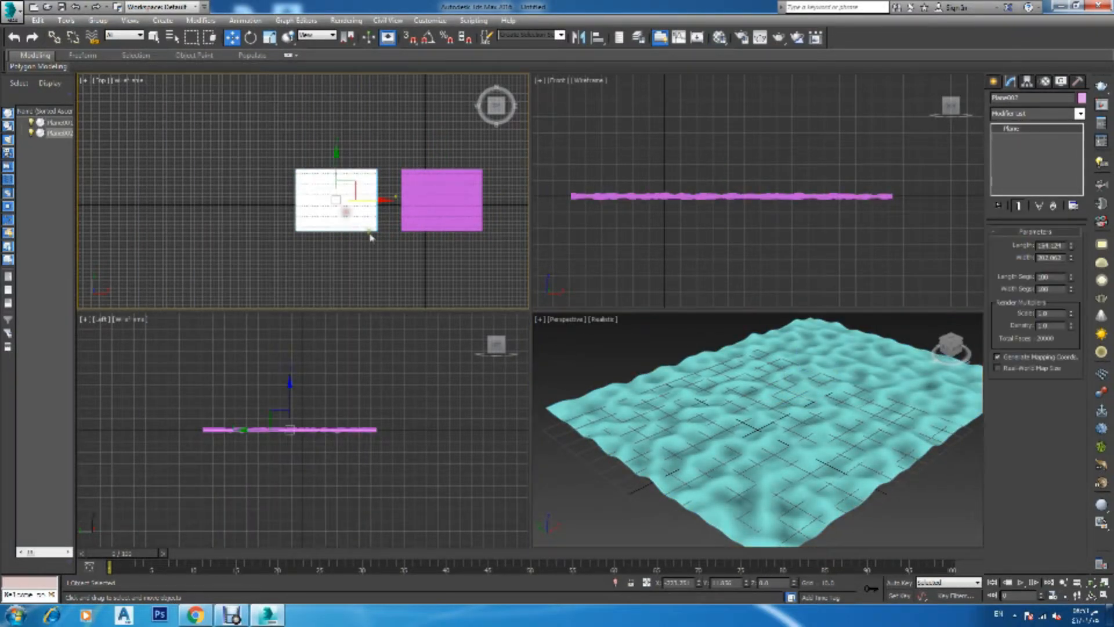
scroll(567, 355, down, 5)
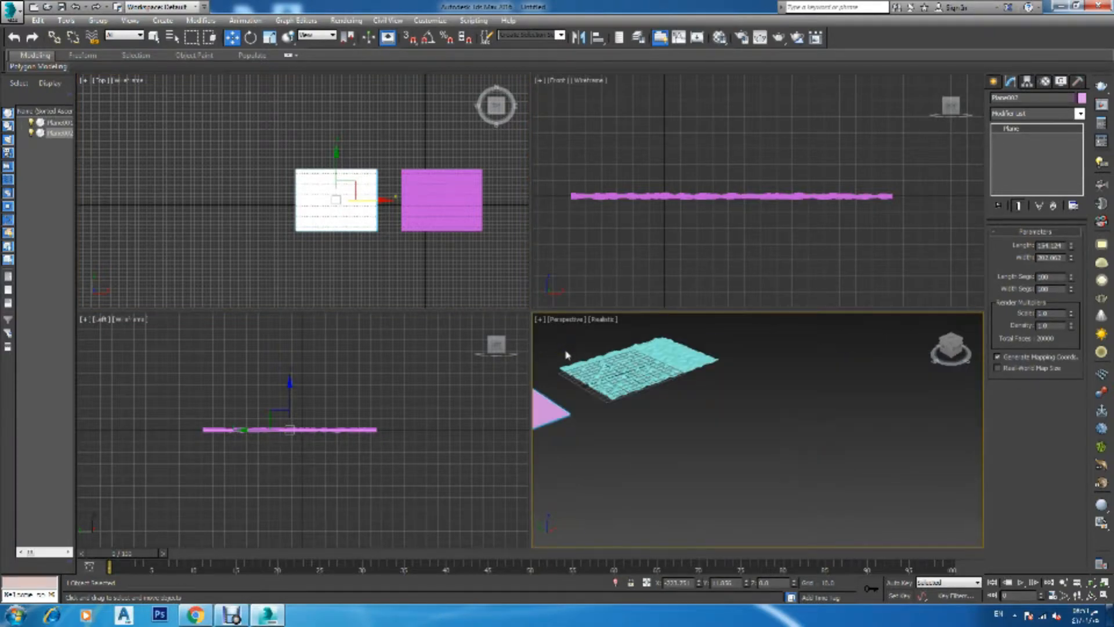
key(z)
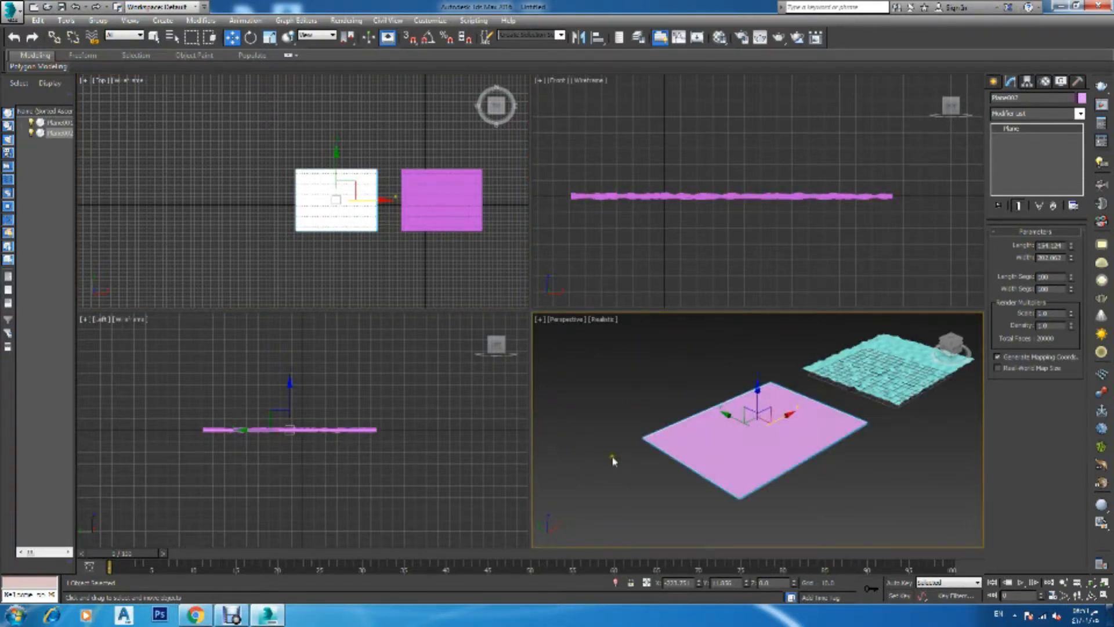
right_click(699, 252)
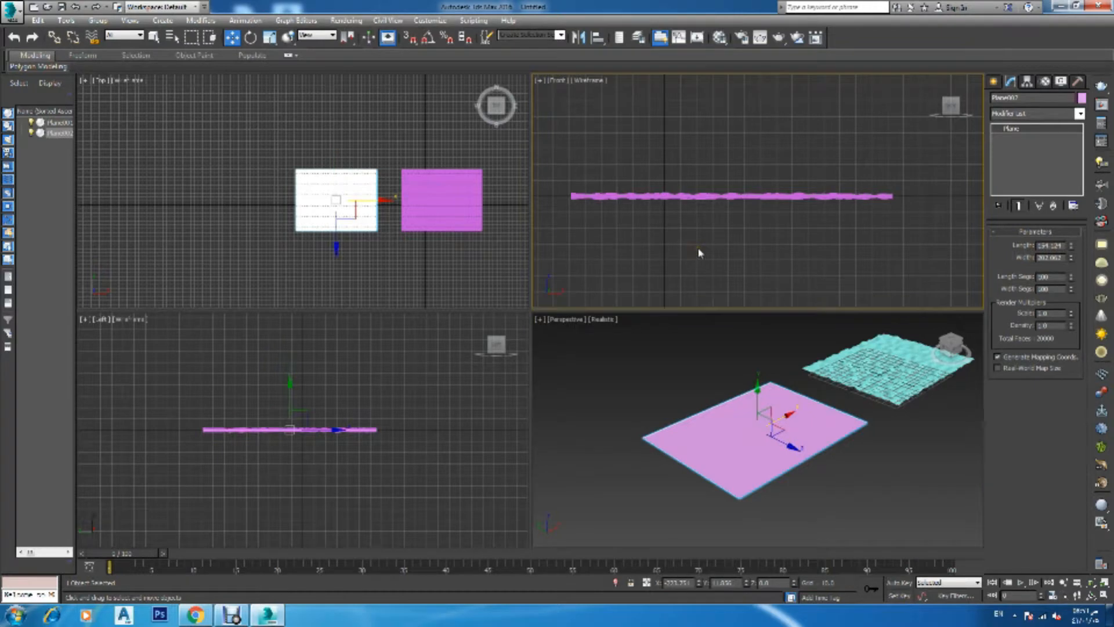
key(z)
right_click(455, 390)
key(z)
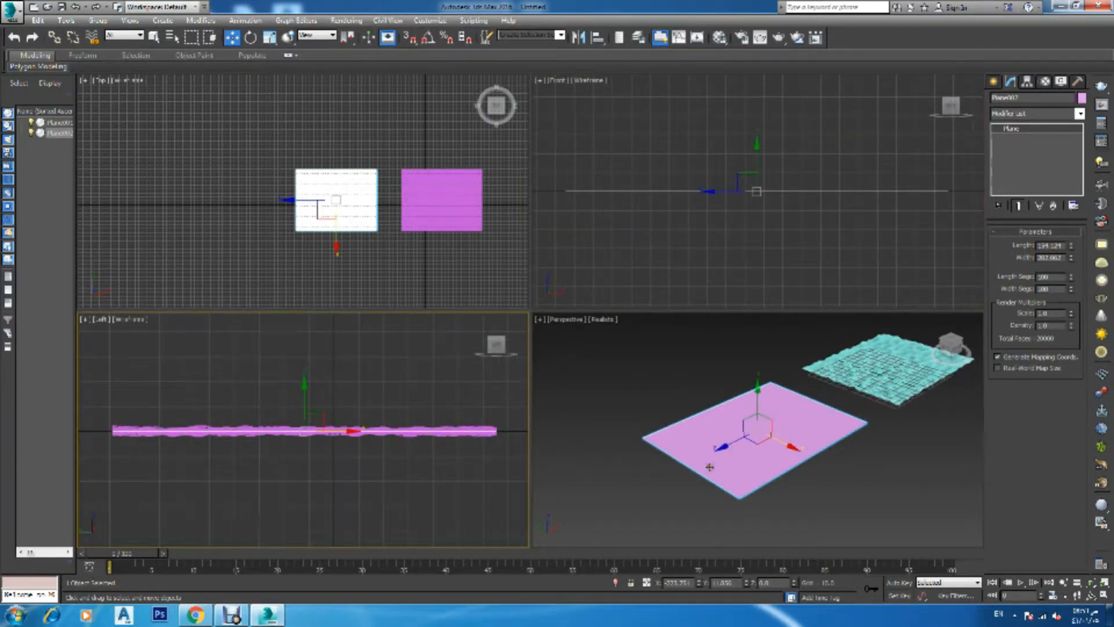
right_click(665, 394)
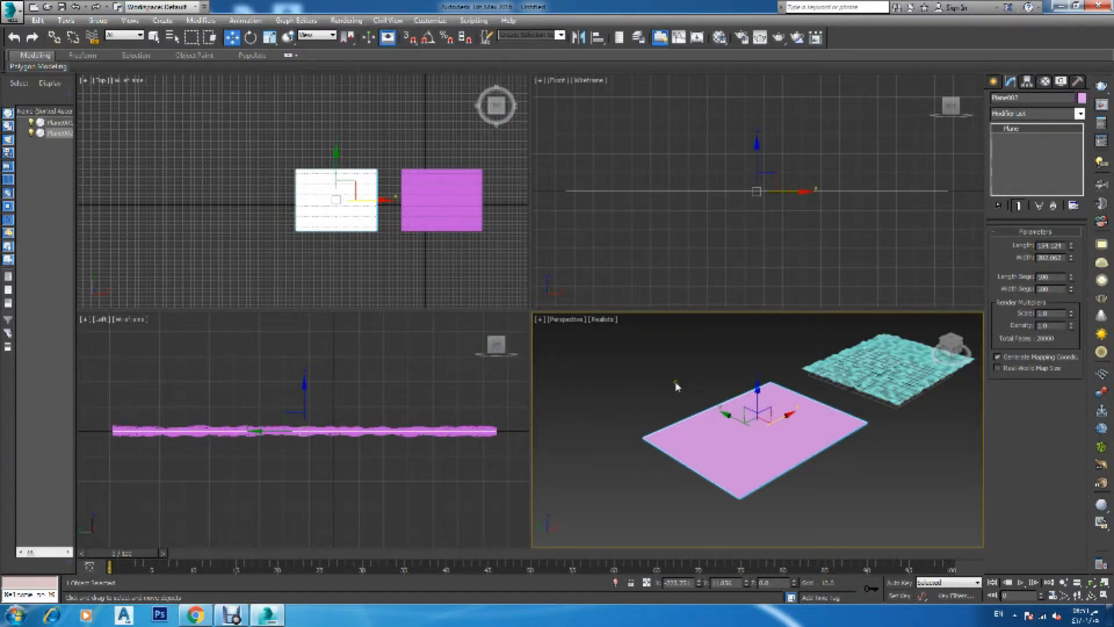
key(m)
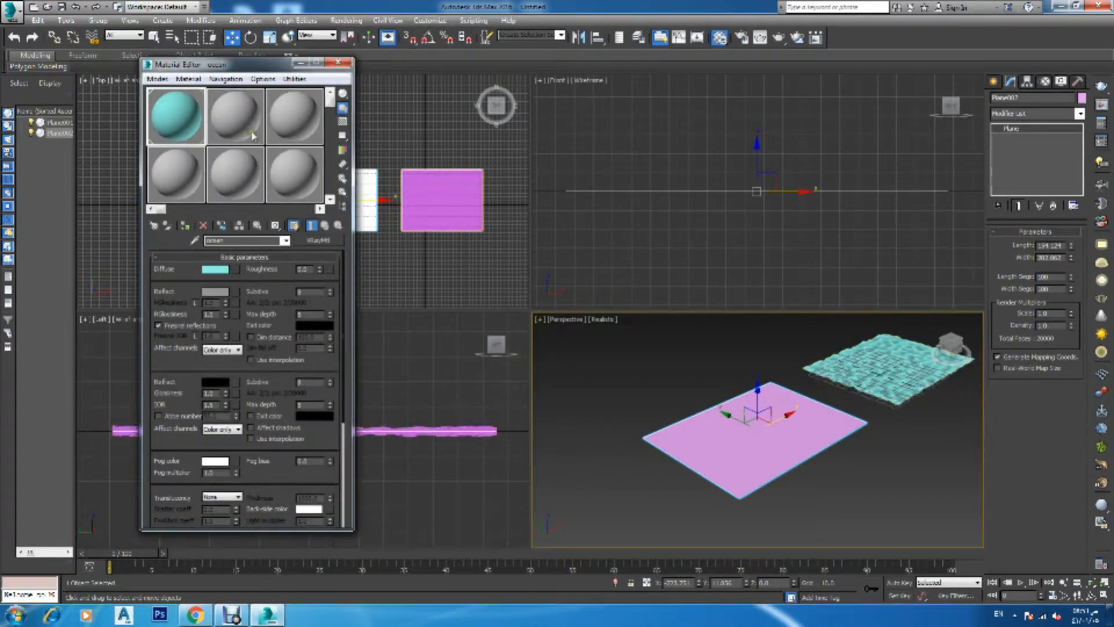
click(251, 132)
click(242, 240)
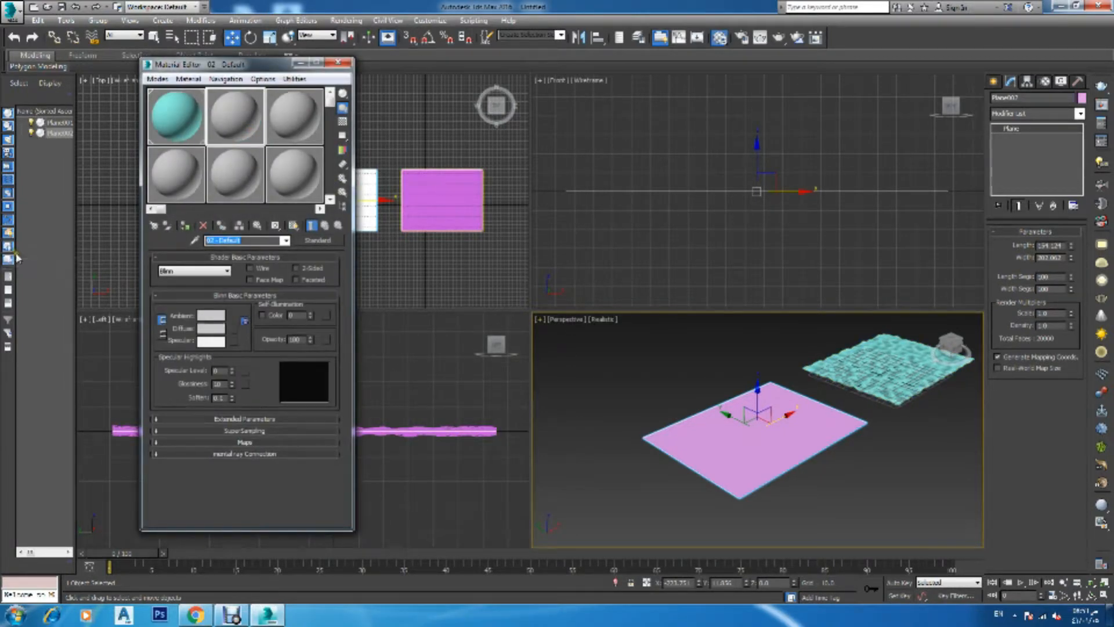
text(water)
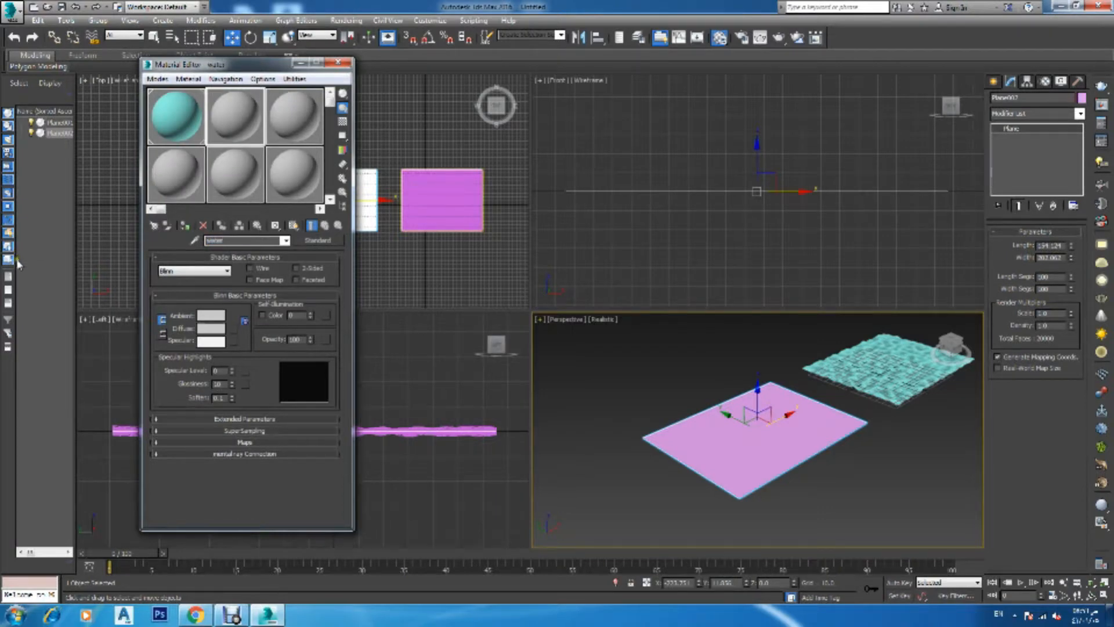
click(185, 225)
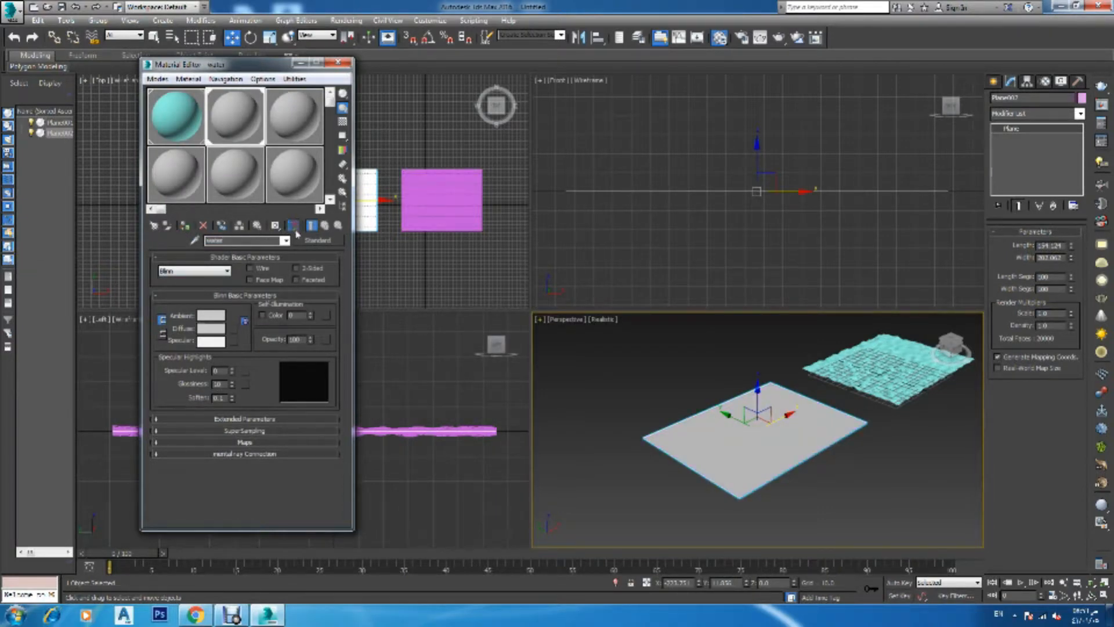
Change the water material type to VRayMtl and sample a cyan diffuse color from the ocean material
click(317, 240)
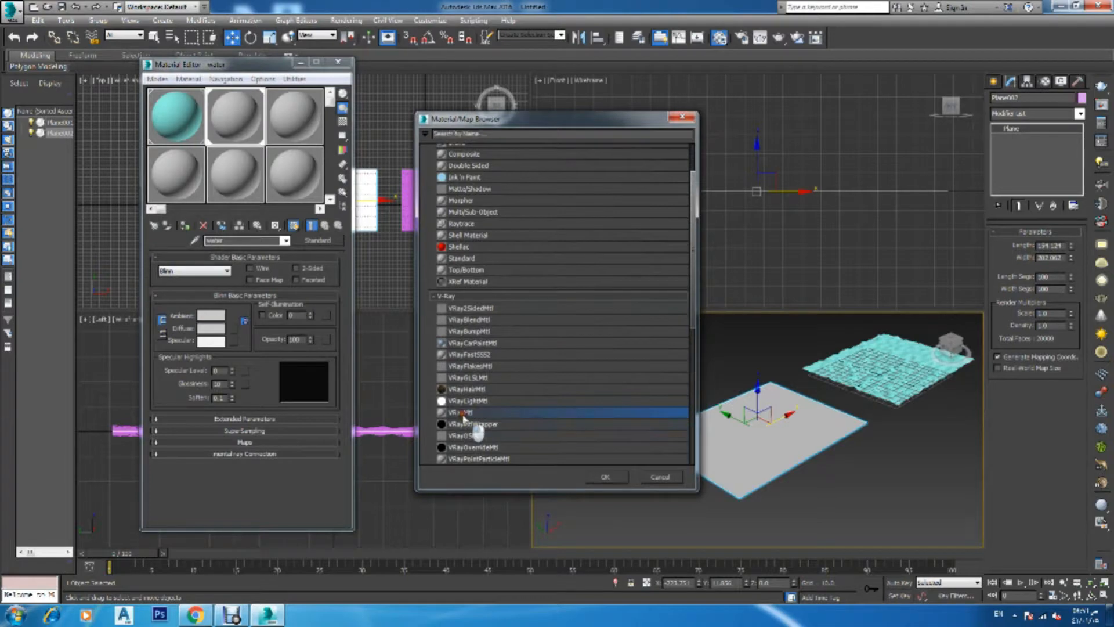
double_click(461, 413)
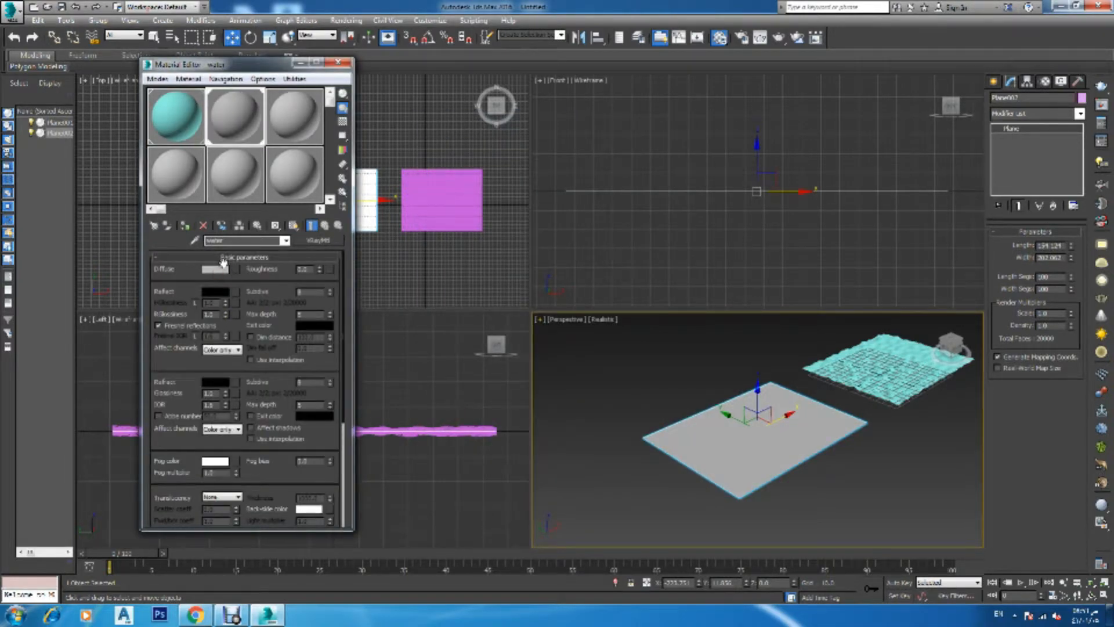
click(219, 269)
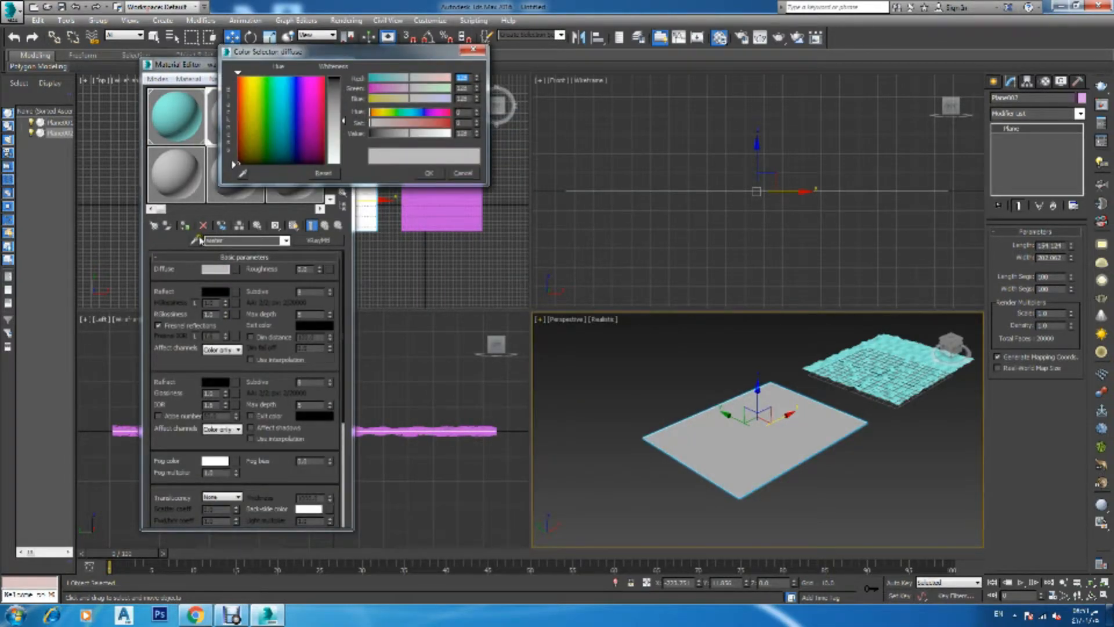
click(242, 173)
click(168, 110)
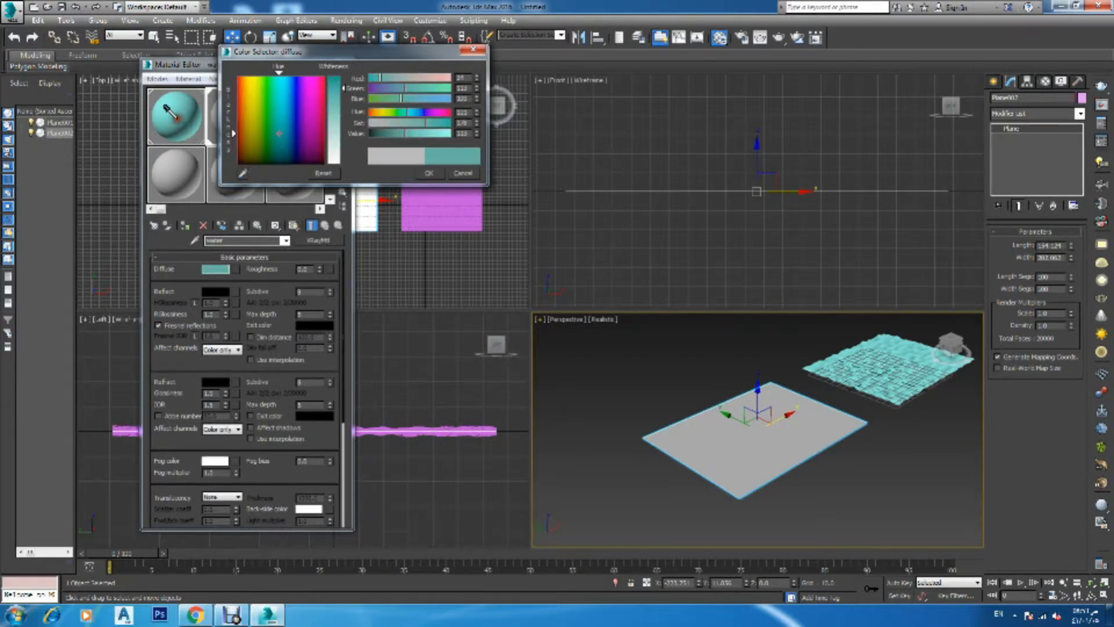
click(429, 173)
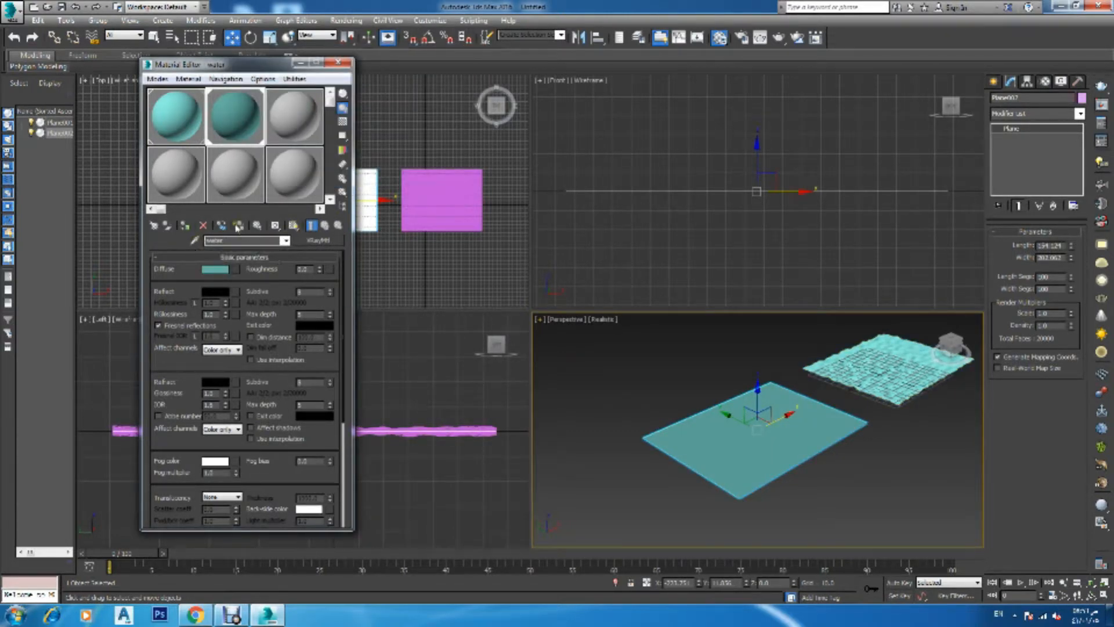
Resample the water material's diffuse color as the lighter cyan of the ocean material
click(196, 240)
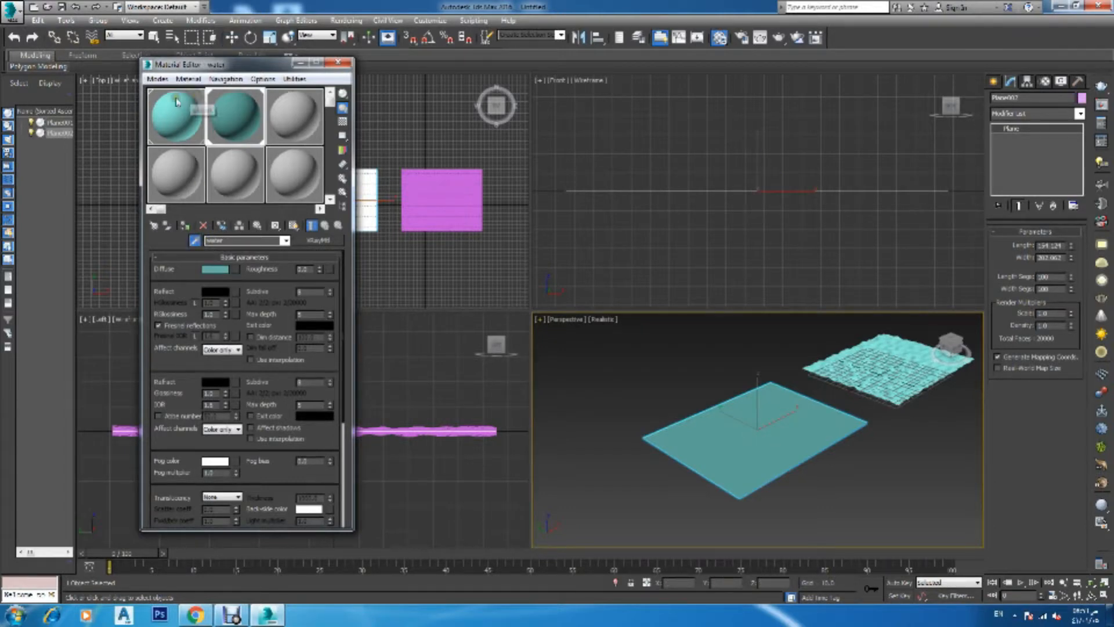
click(195, 240)
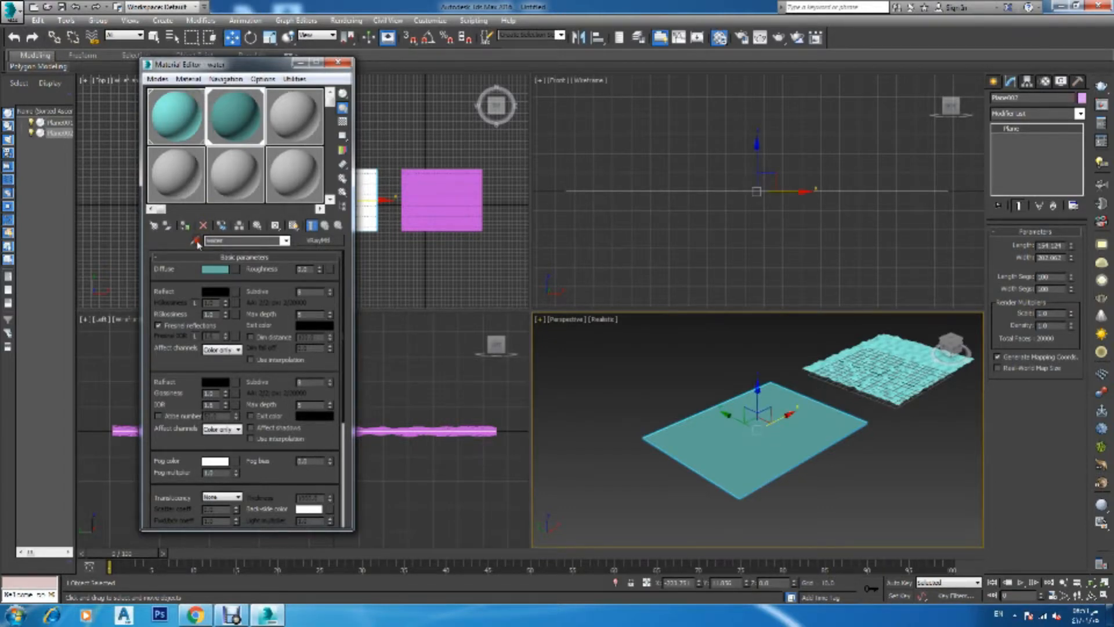
click(215, 269)
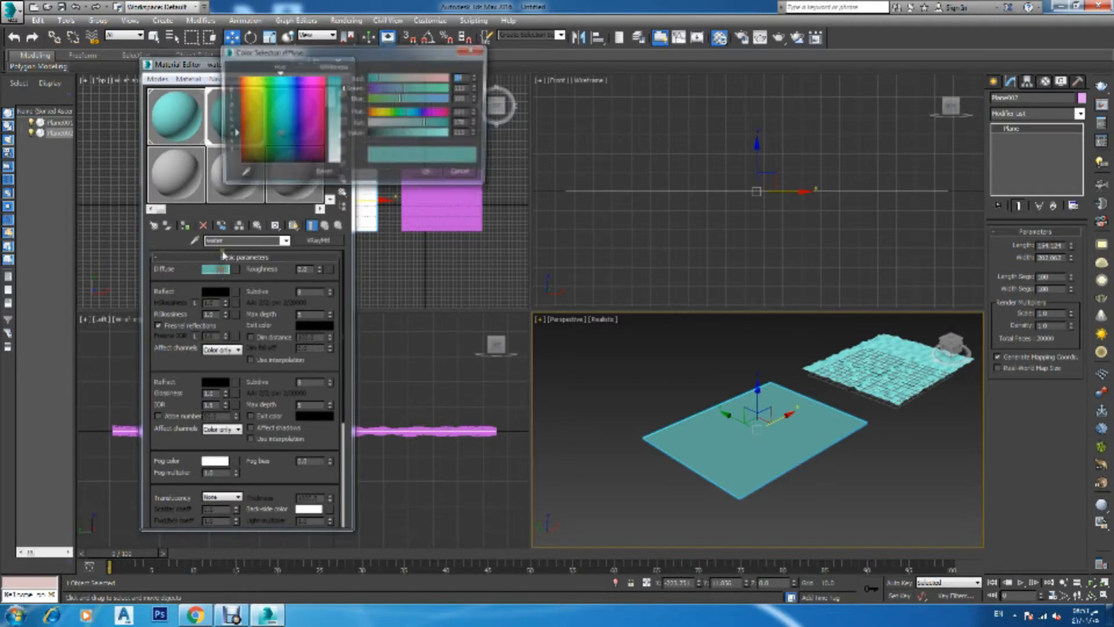
click(246, 176)
click(163, 112)
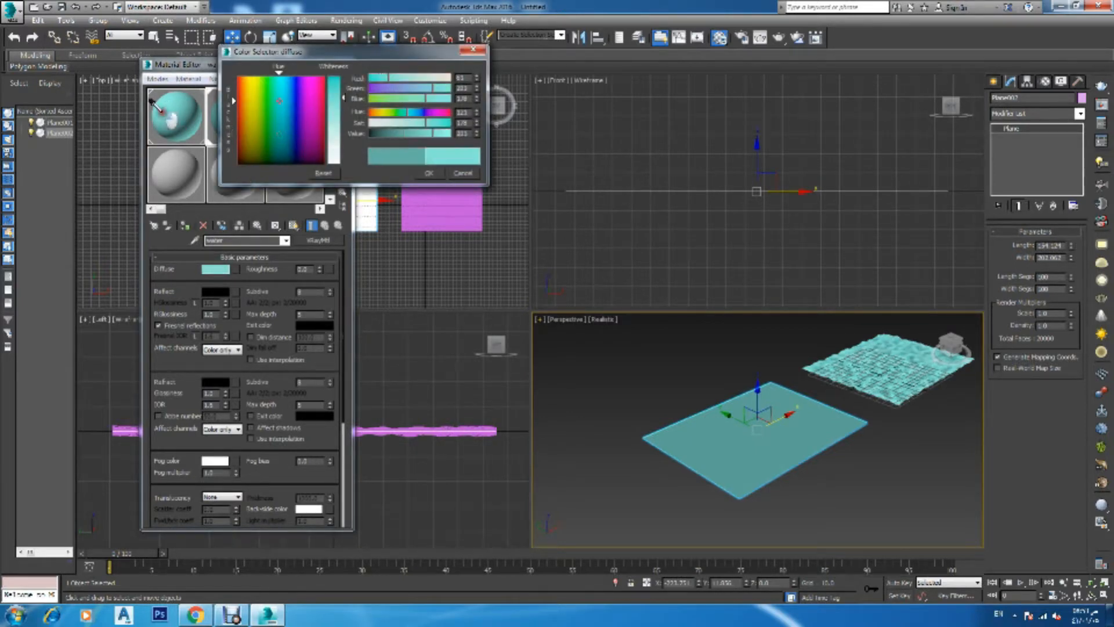
click(429, 173)
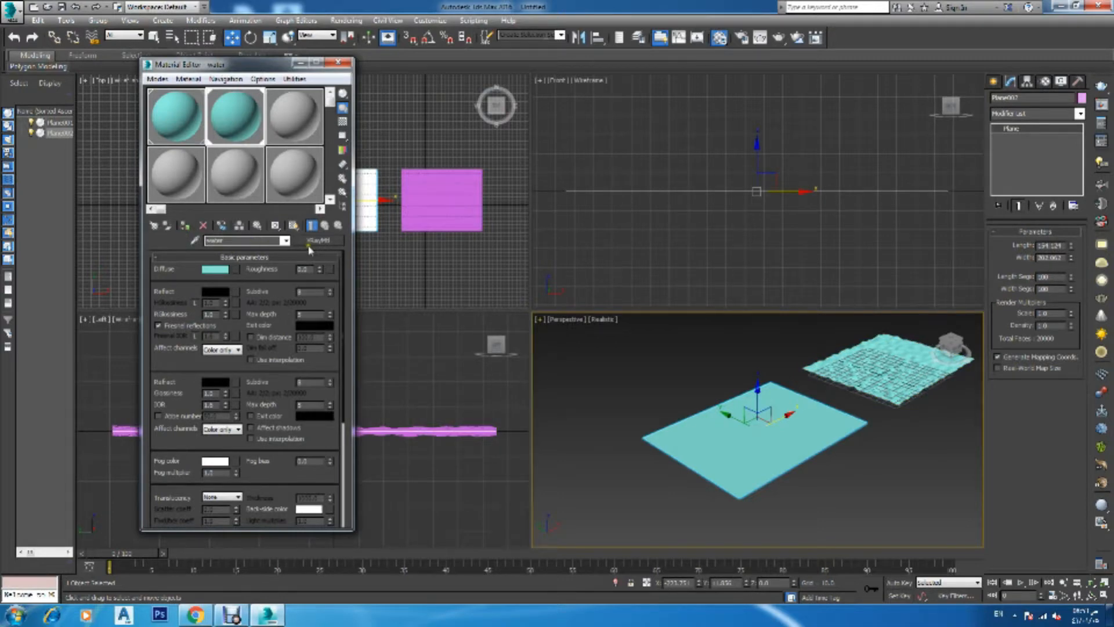
Show the water material in the viewport and set its reflect color to a grey
click(293, 226)
click(213, 292)
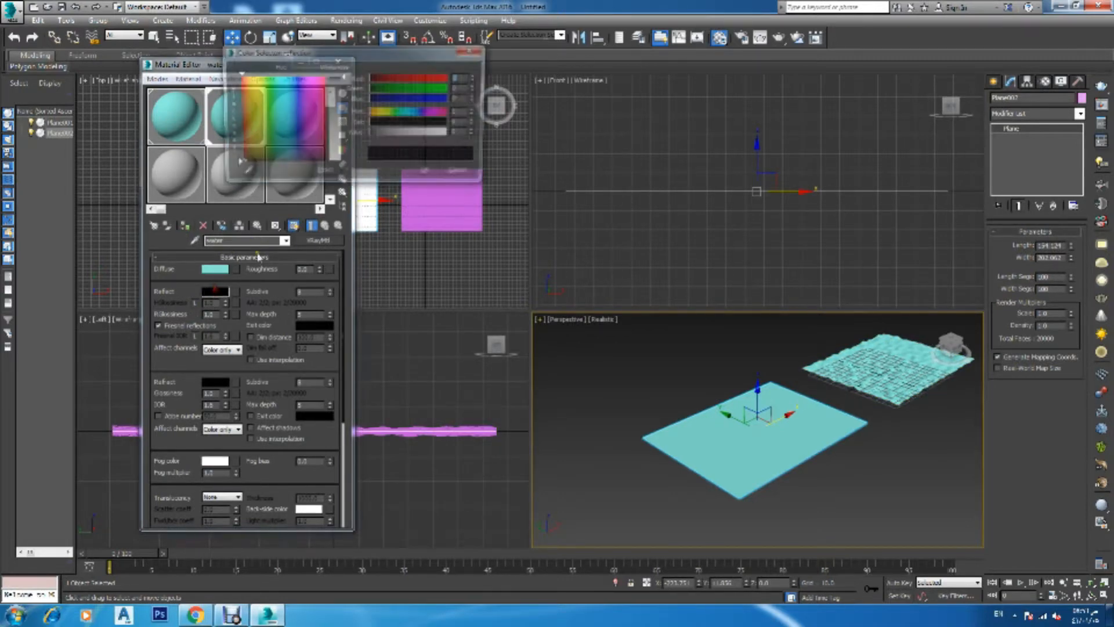
click(334, 112)
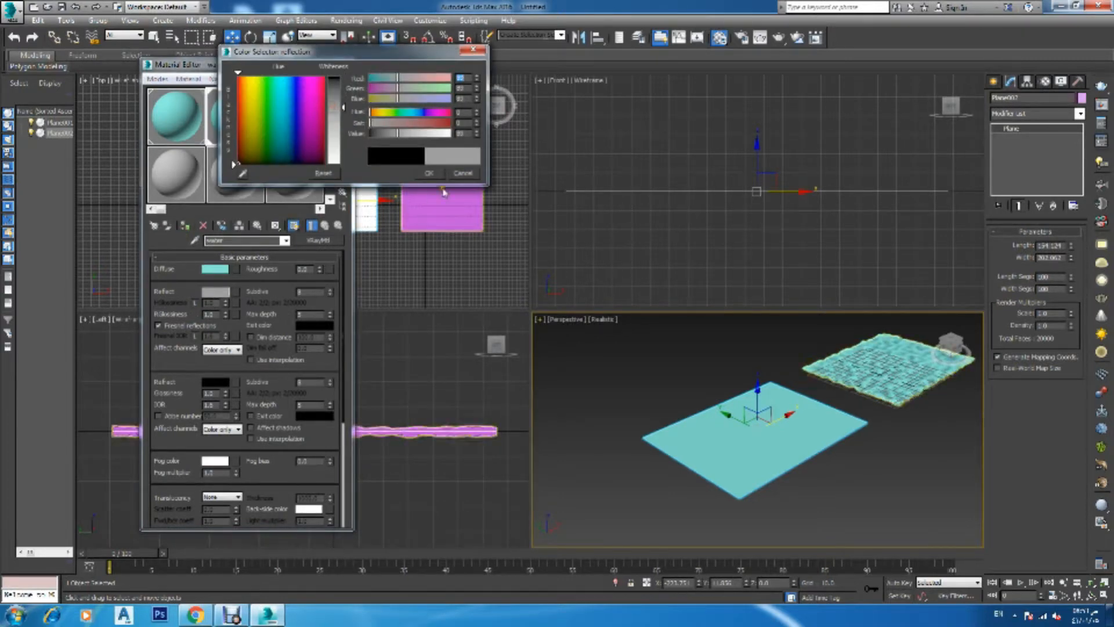
click(429, 173)
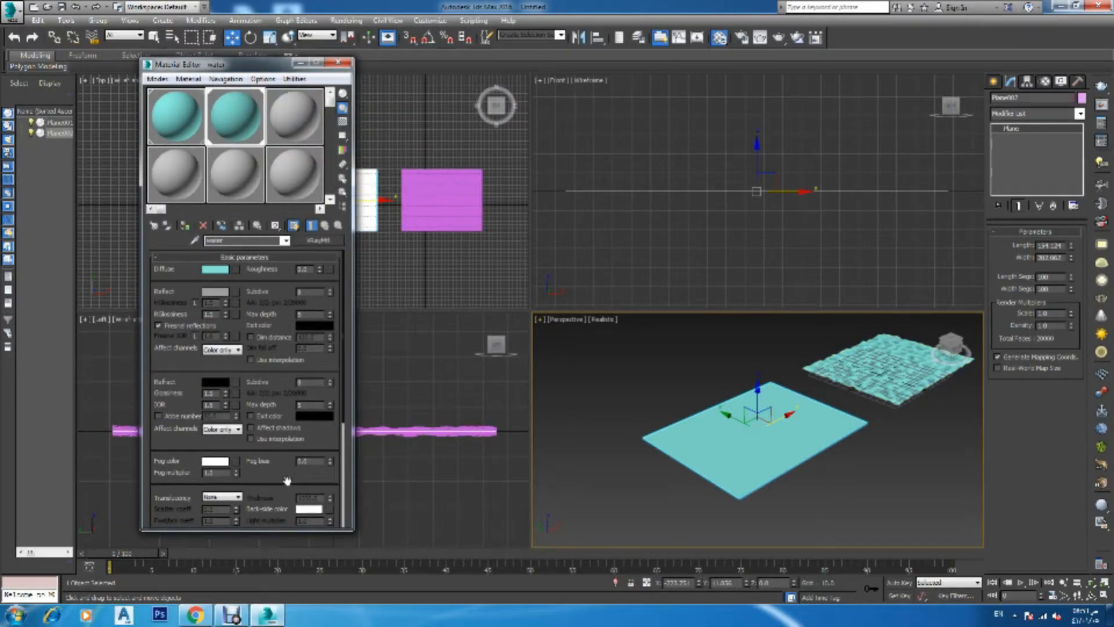
Add a Noise map to the water material's bump slot
scroll(284, 481, down, 5)
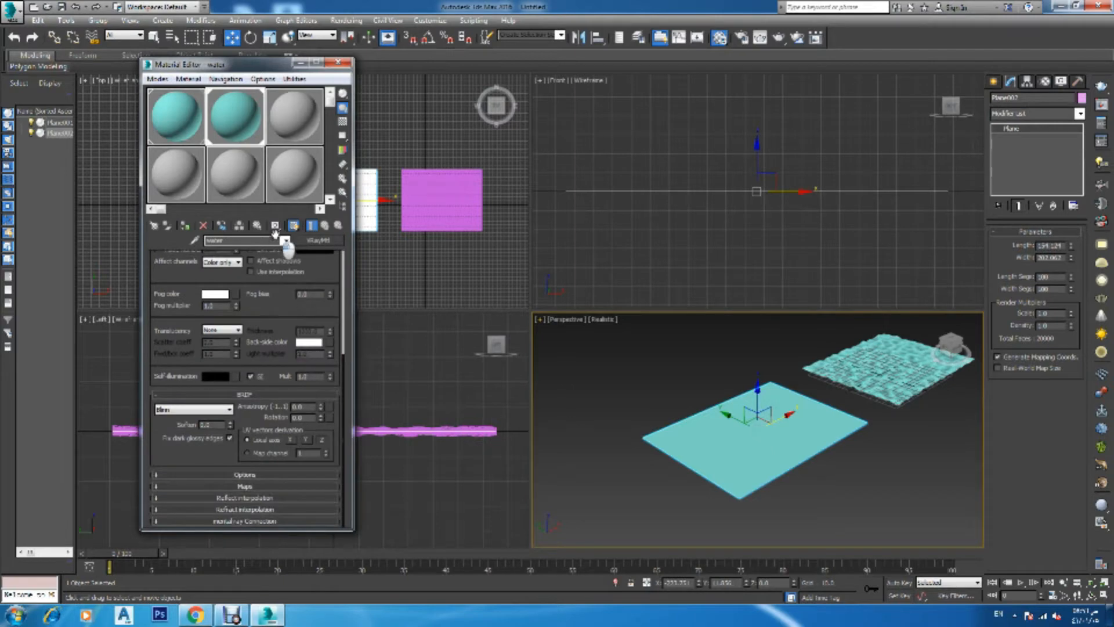
click(158, 486)
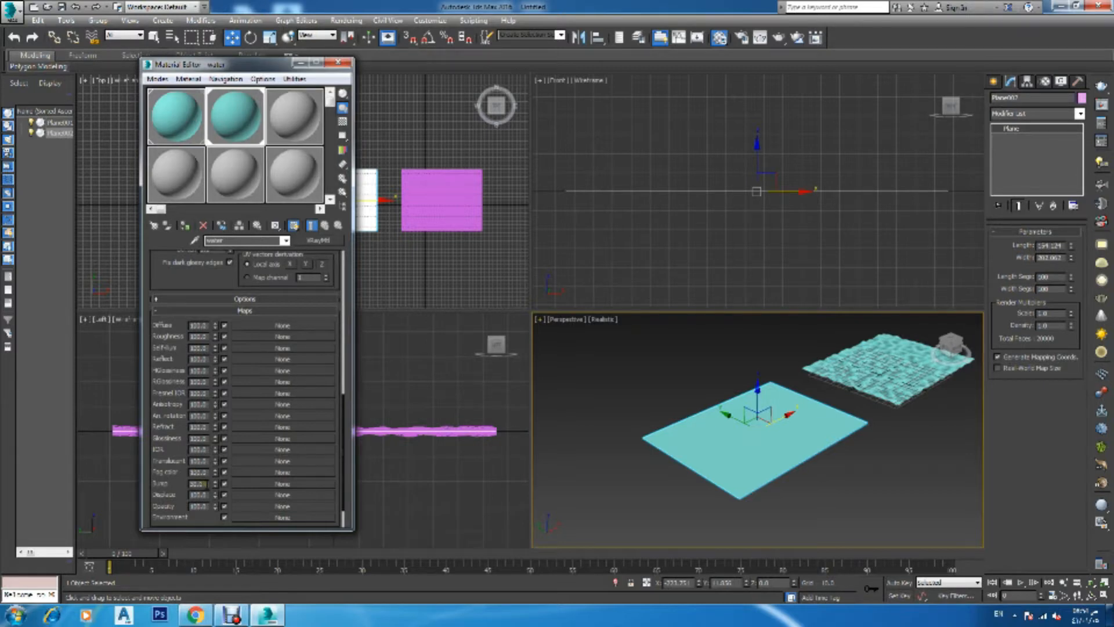
double_click(197, 483)
click(252, 487)
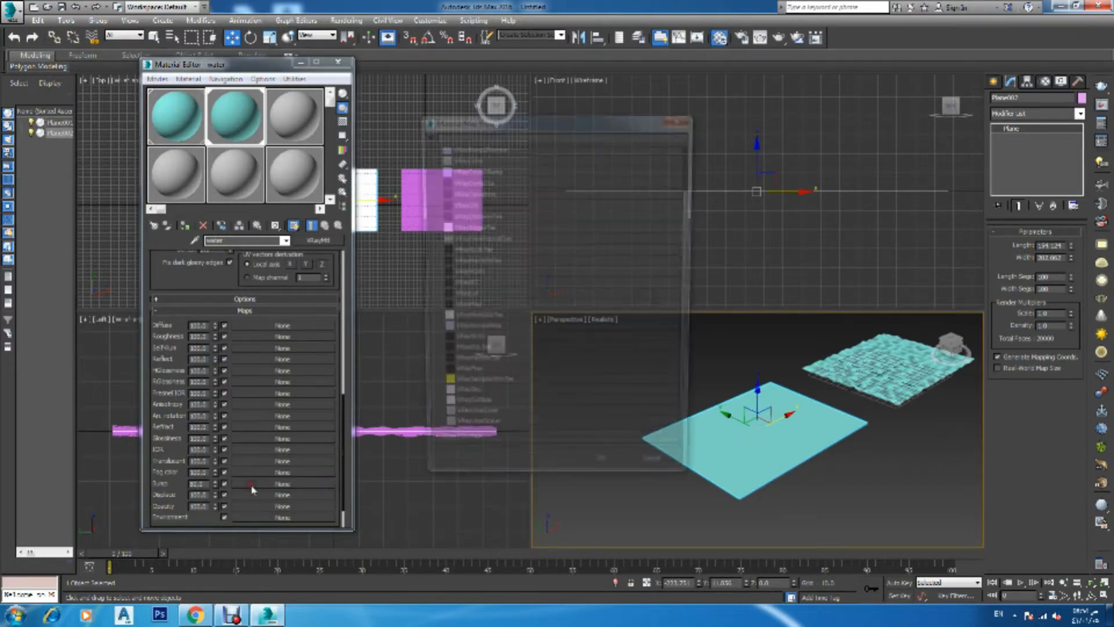
scroll(474, 313, up, 2)
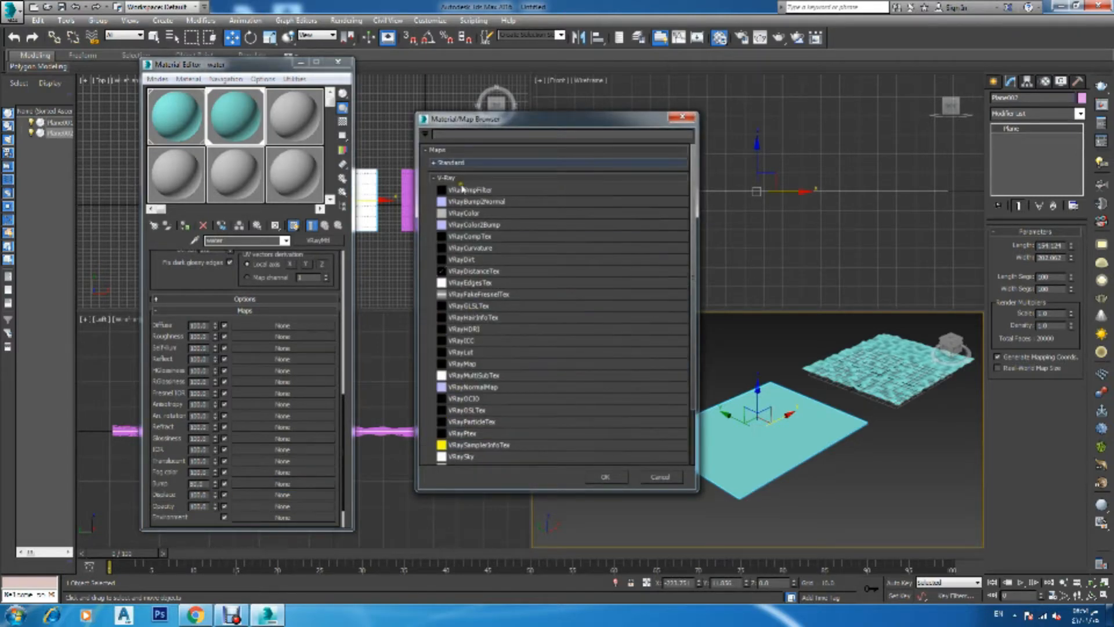
click(434, 164)
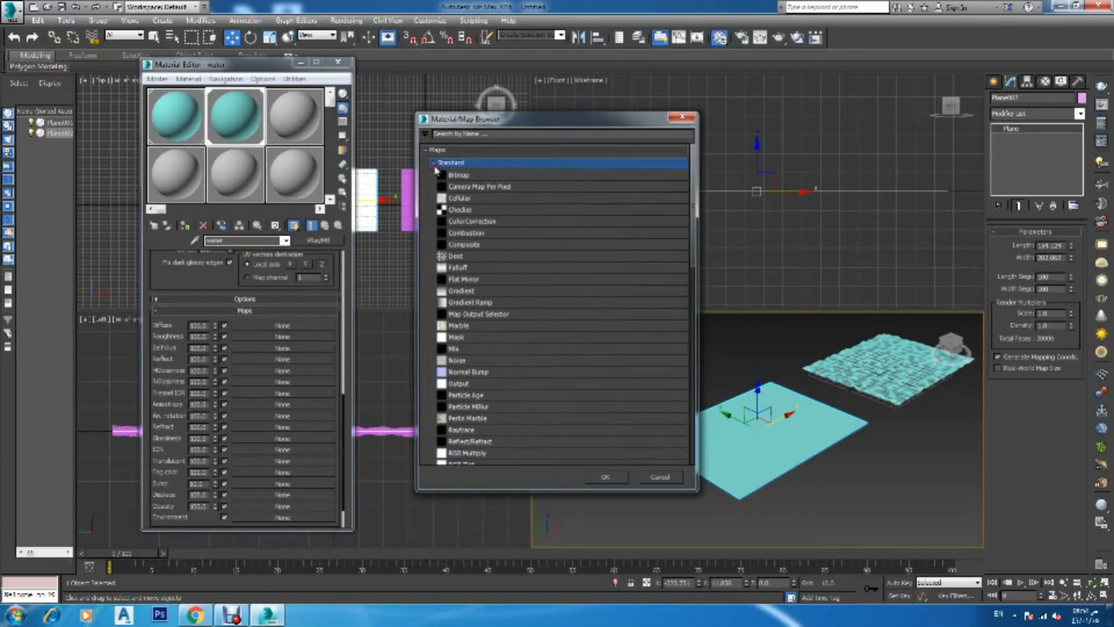
click(446, 359)
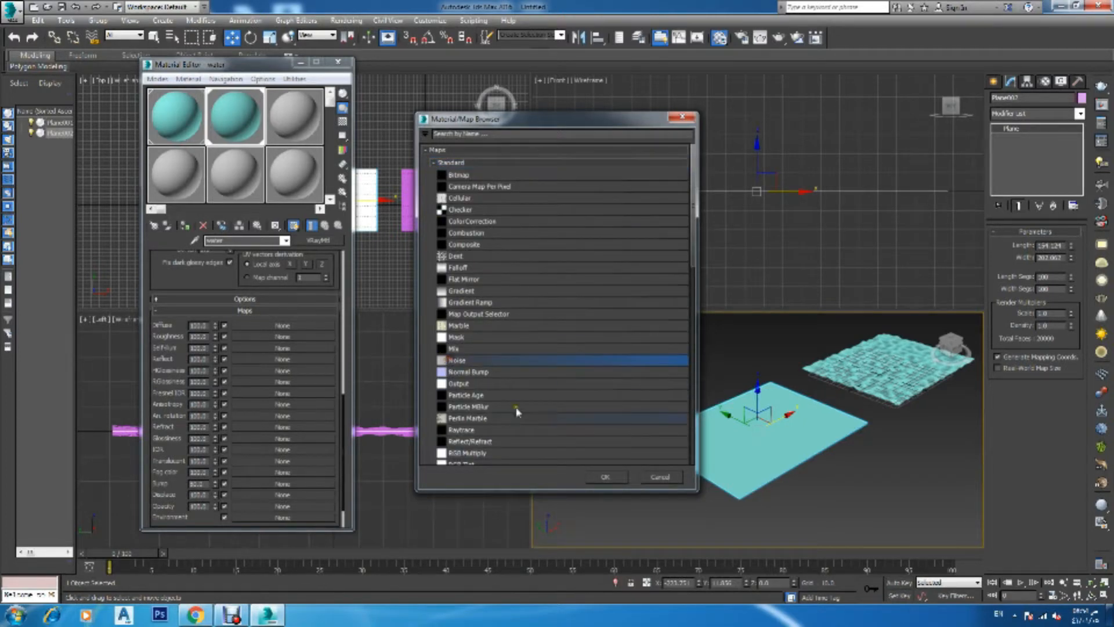
click(606, 477)
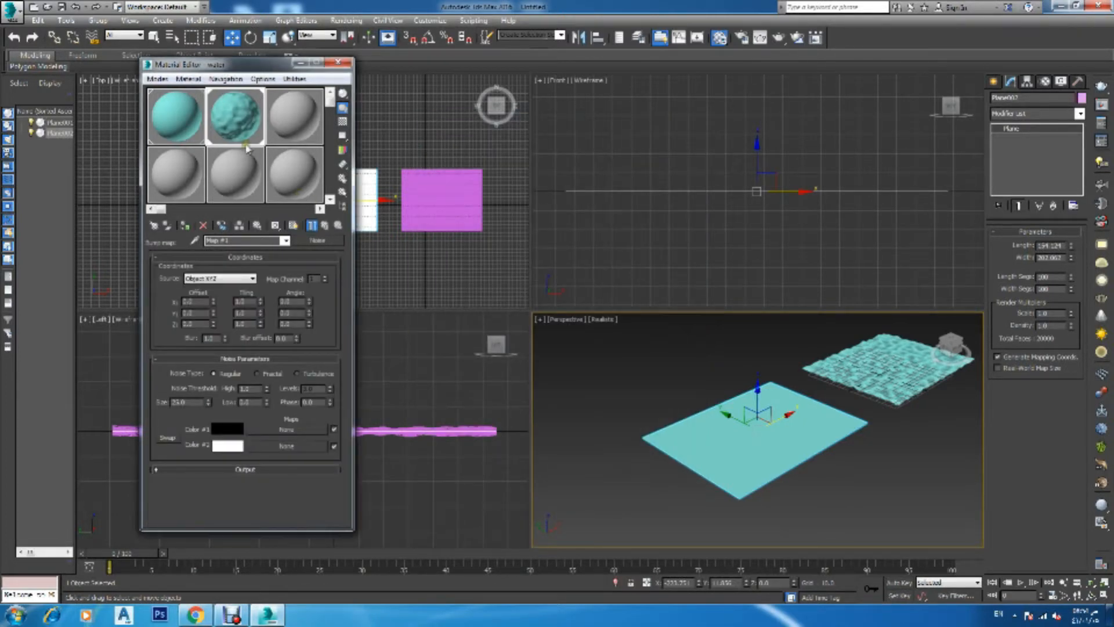
Open an enlarged preview of the noise map and set its noise type to Turbulence
double_click(230, 117)
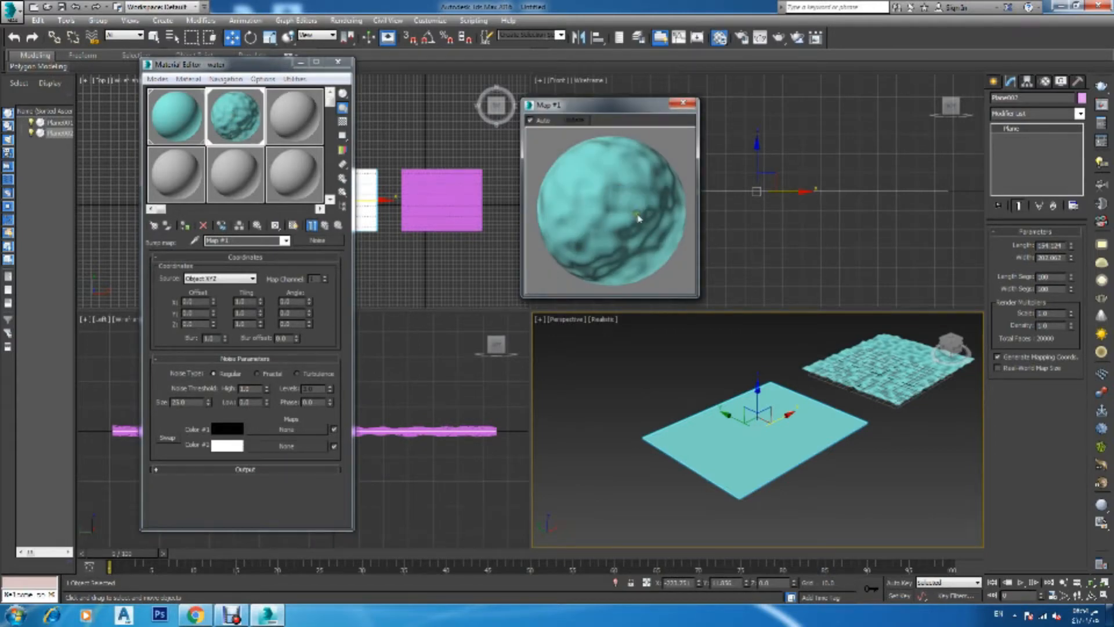
click(257, 375)
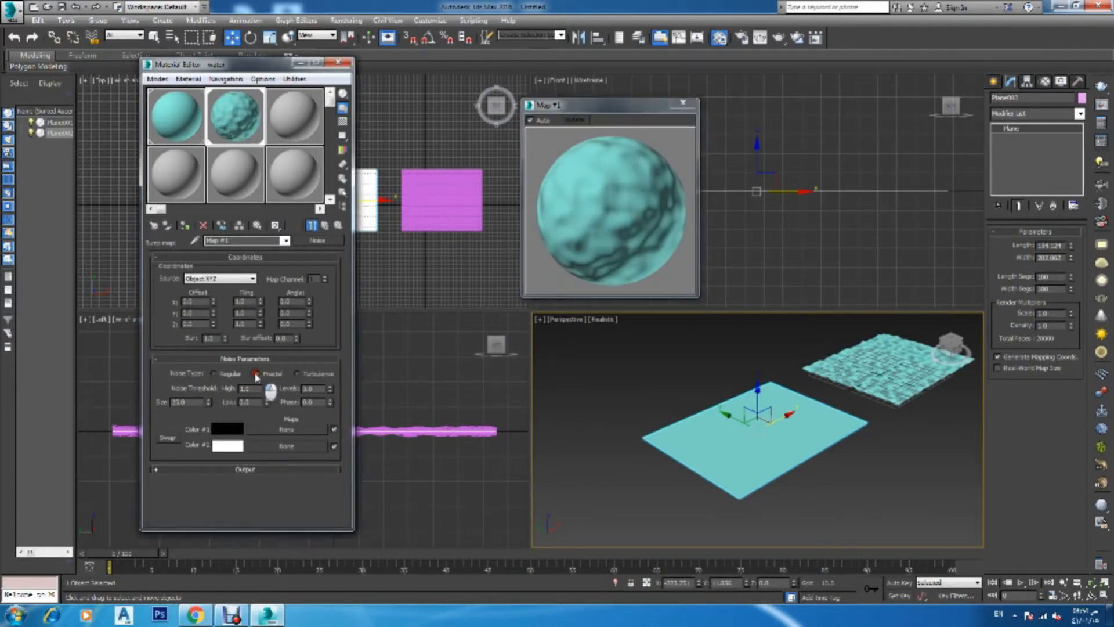
click(296, 374)
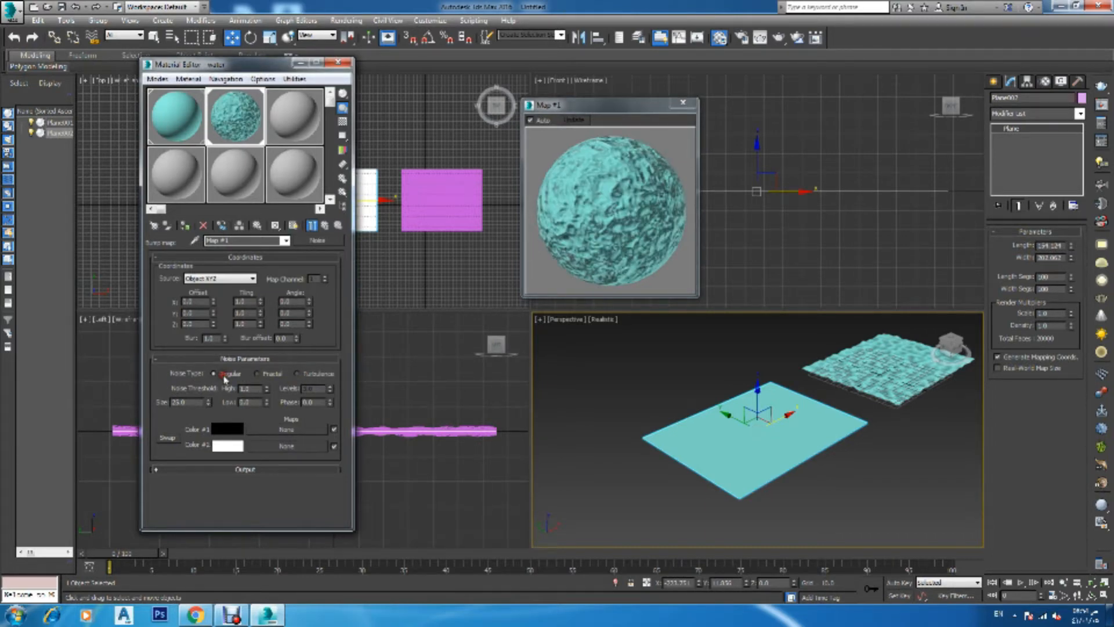
click(262, 376)
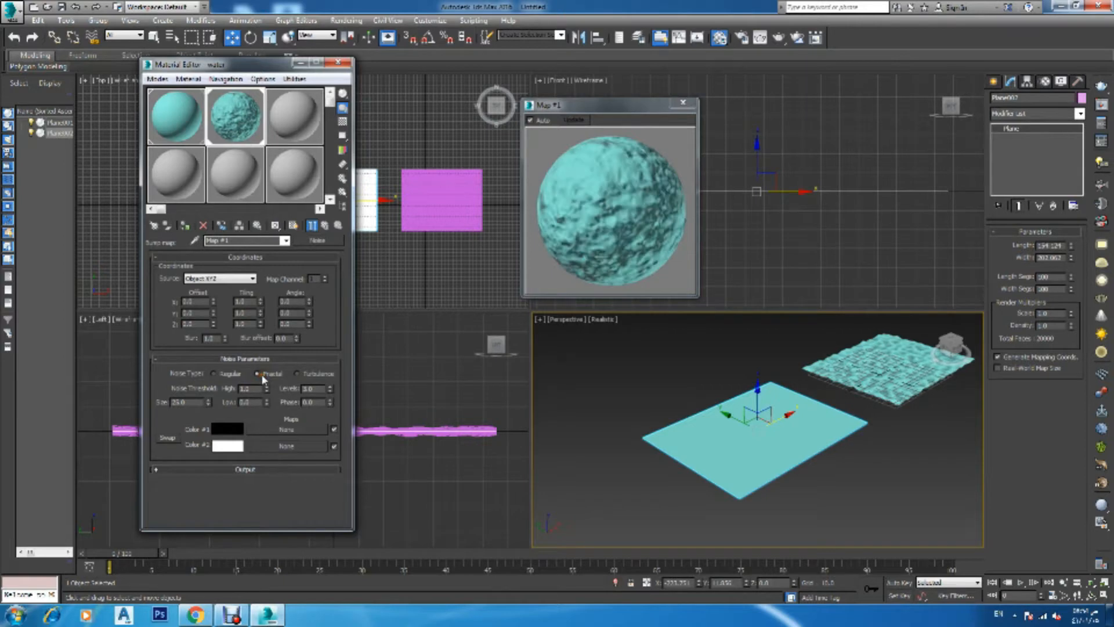
click(296, 374)
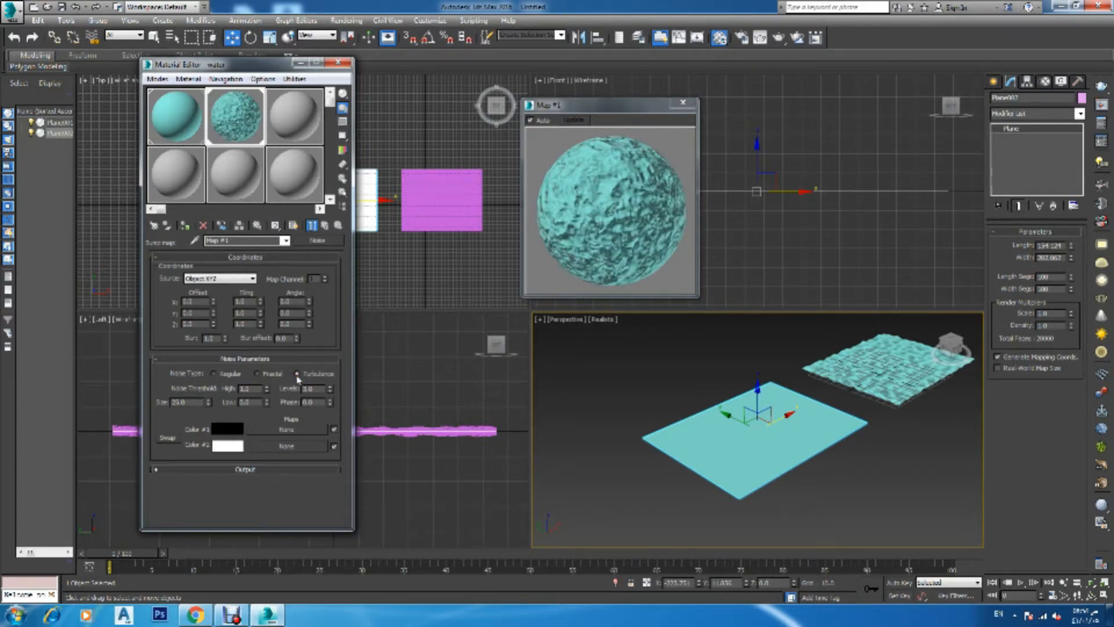
Copy the water material's bump Noise map into its Displace map slot
click(295, 226)
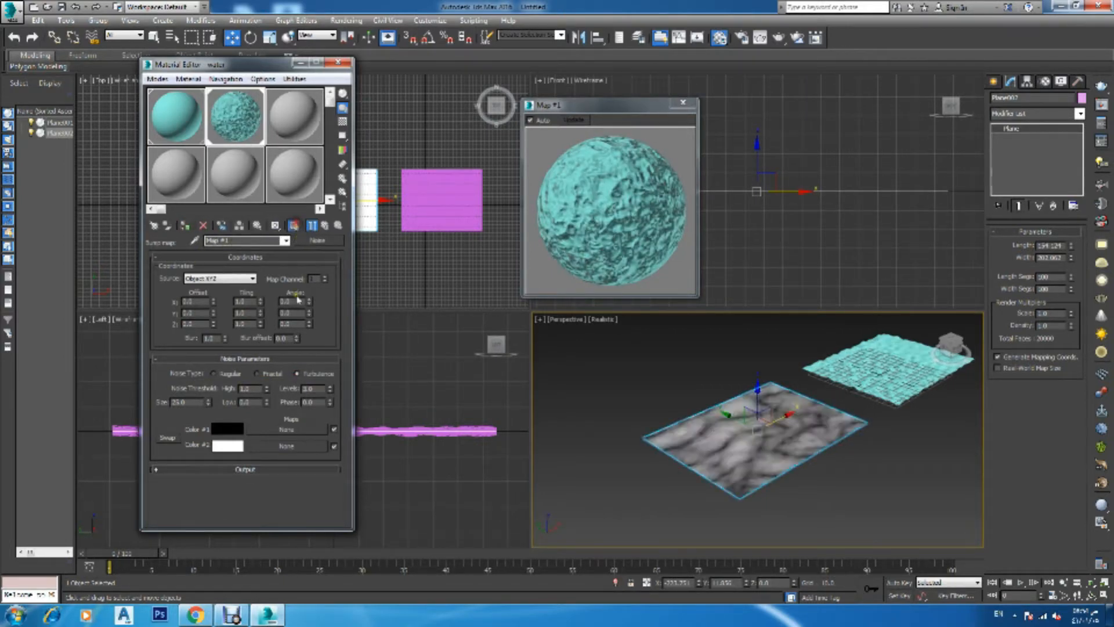
click(325, 226)
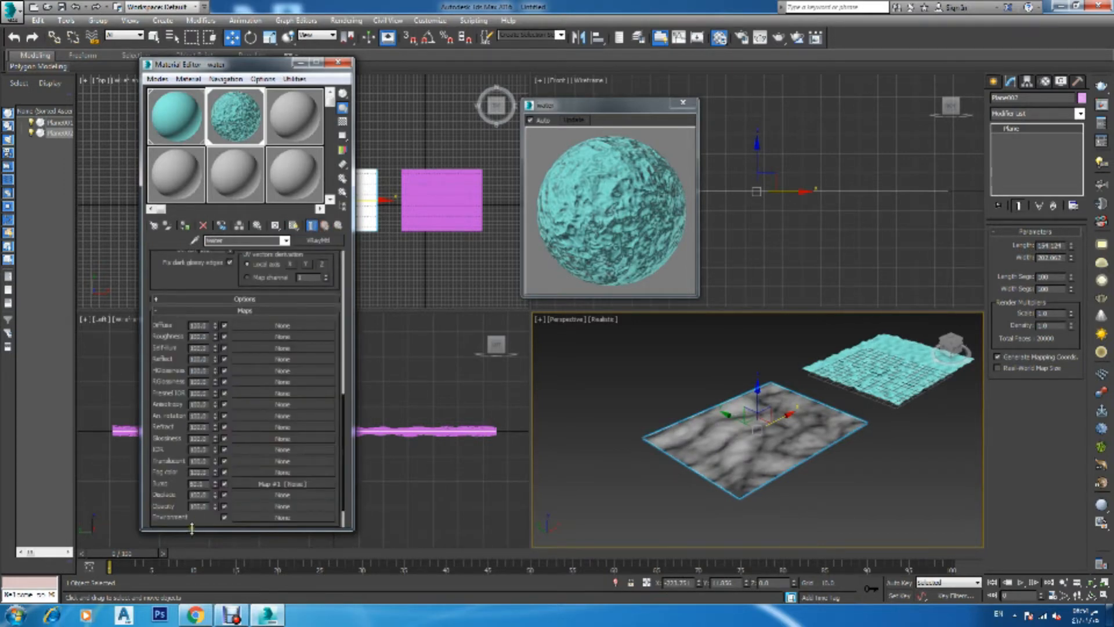
click(252, 484)
drag(251, 483, 265, 495)
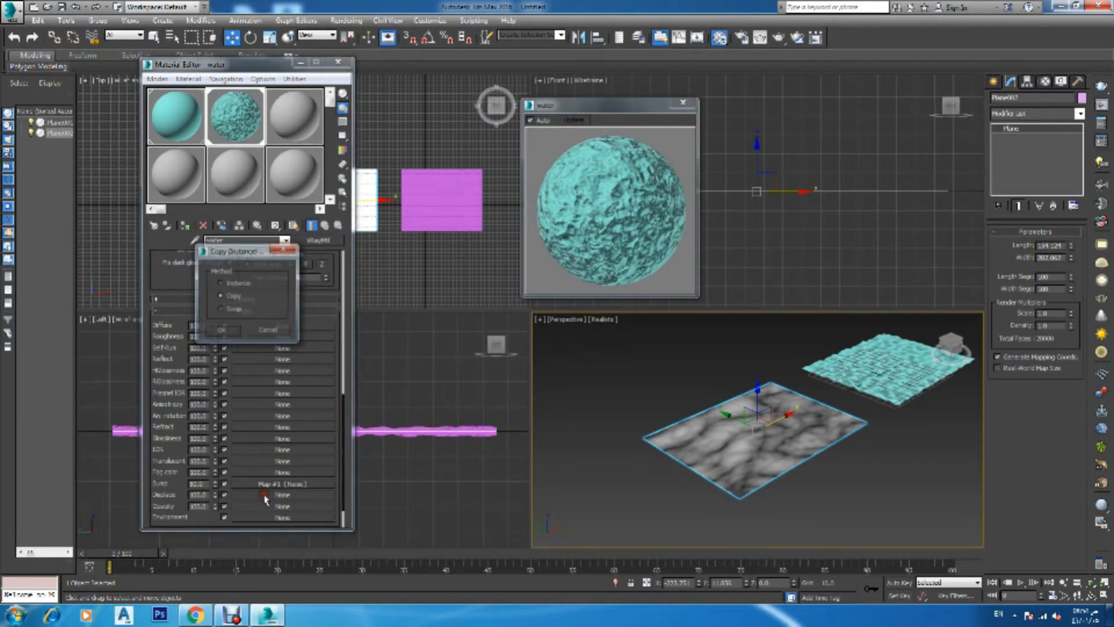
click(221, 330)
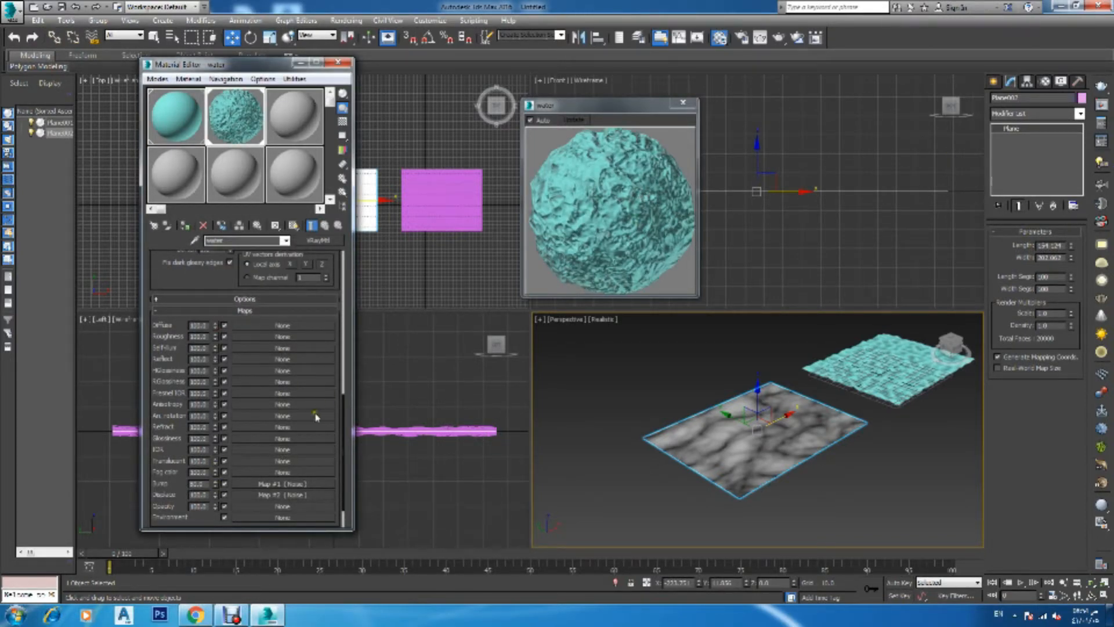
Set the water material's displacement amount to 50
double_click(198, 494)
text(50)
key(Return)
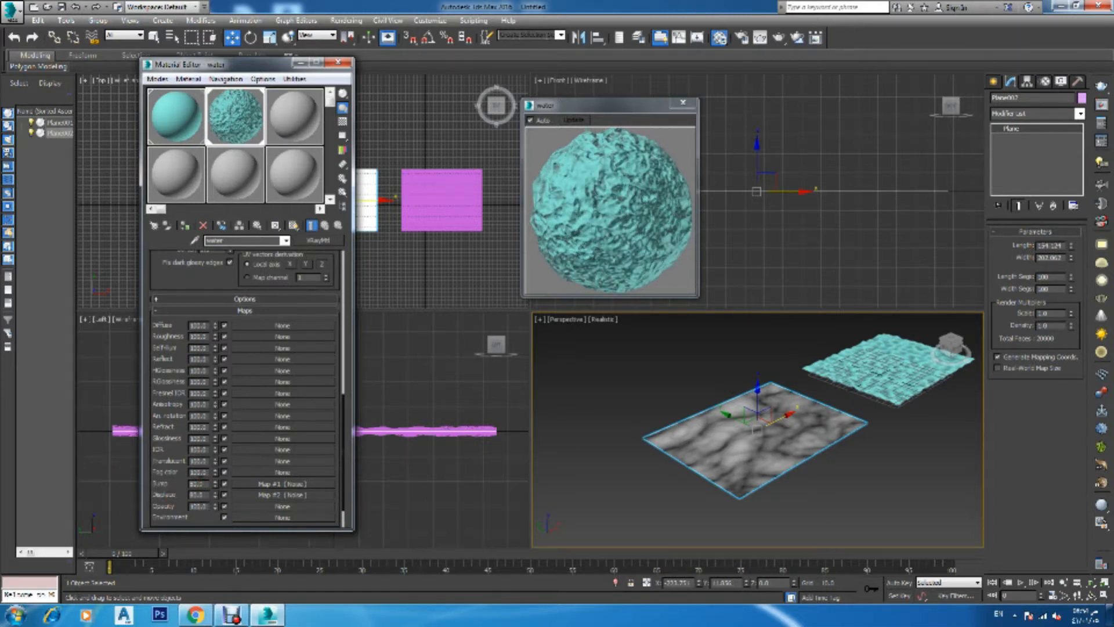
Turn off the material's viewport map display, then close the map preview and the Material Editor
click(185, 226)
click(294, 226)
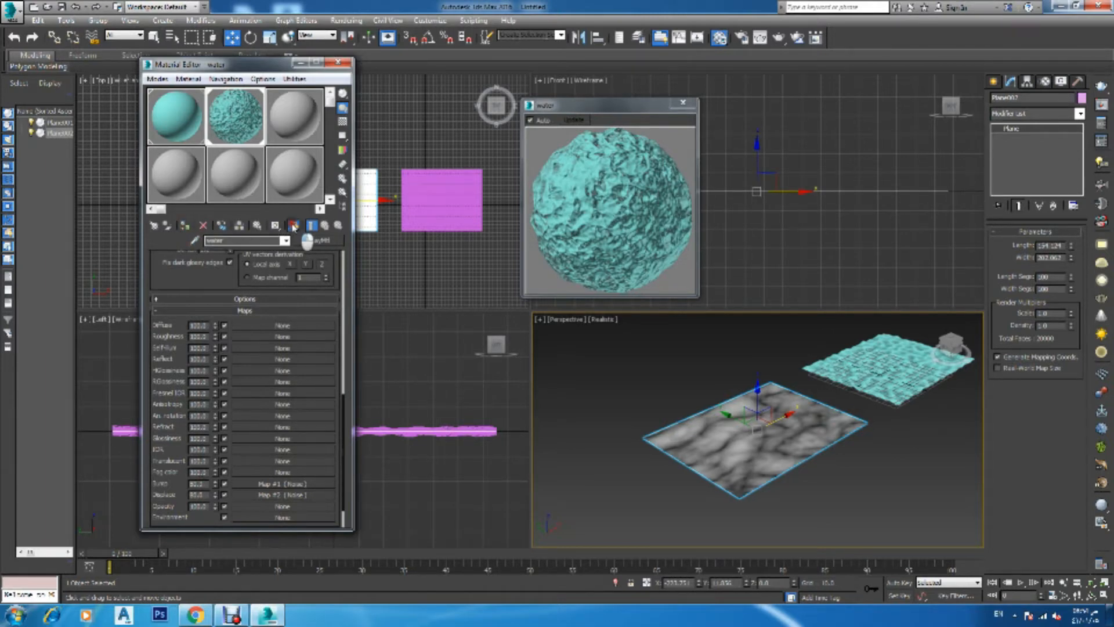
click(683, 103)
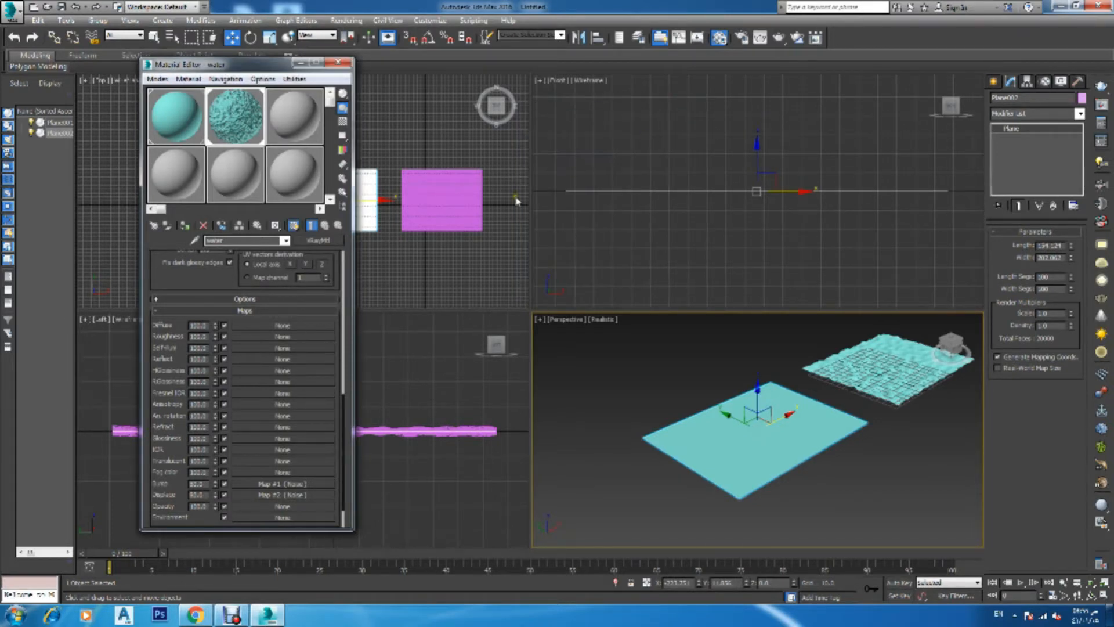
click(573, 403)
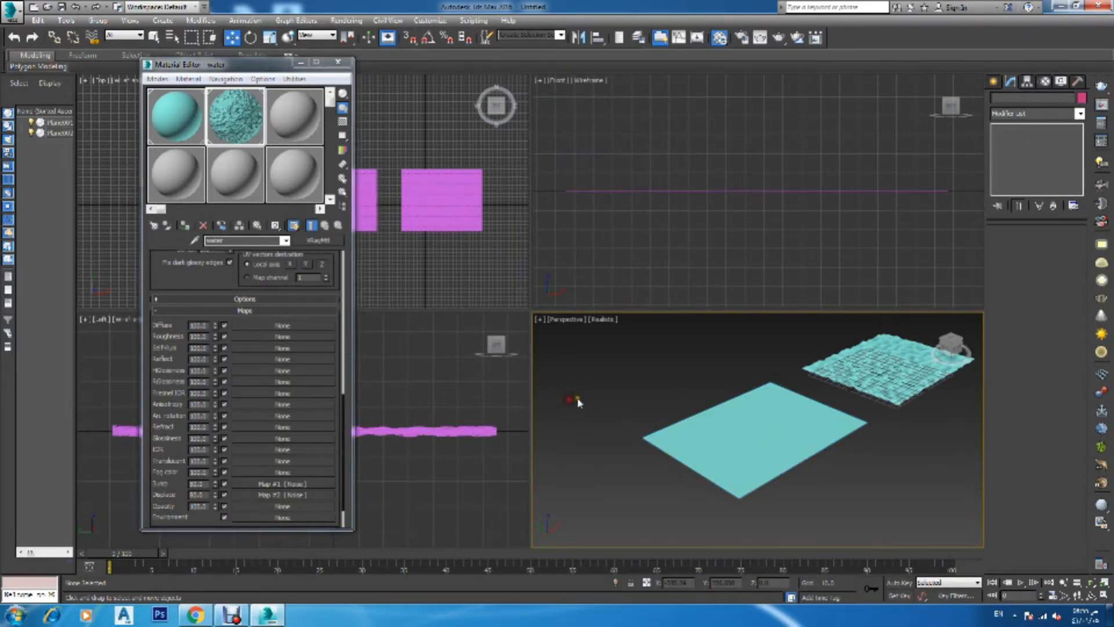
click(746, 410)
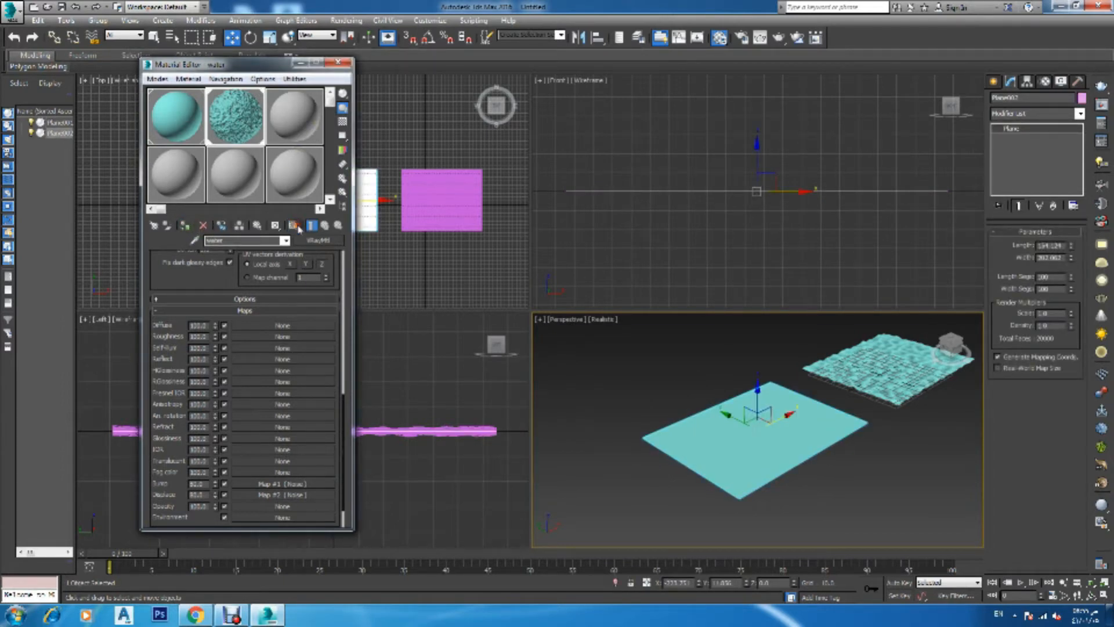
click(349, 64)
Create a photometric Free Light between the two planes in the top view
click(647, 392)
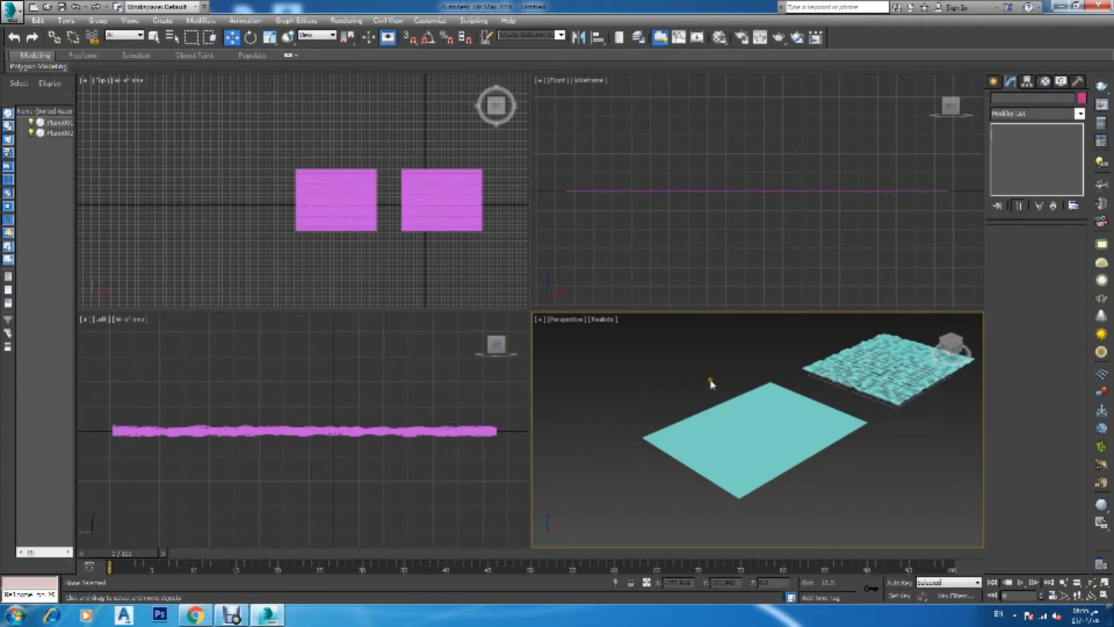
alt+middle_drag(710, 383, 654, 417)
click(993, 81)
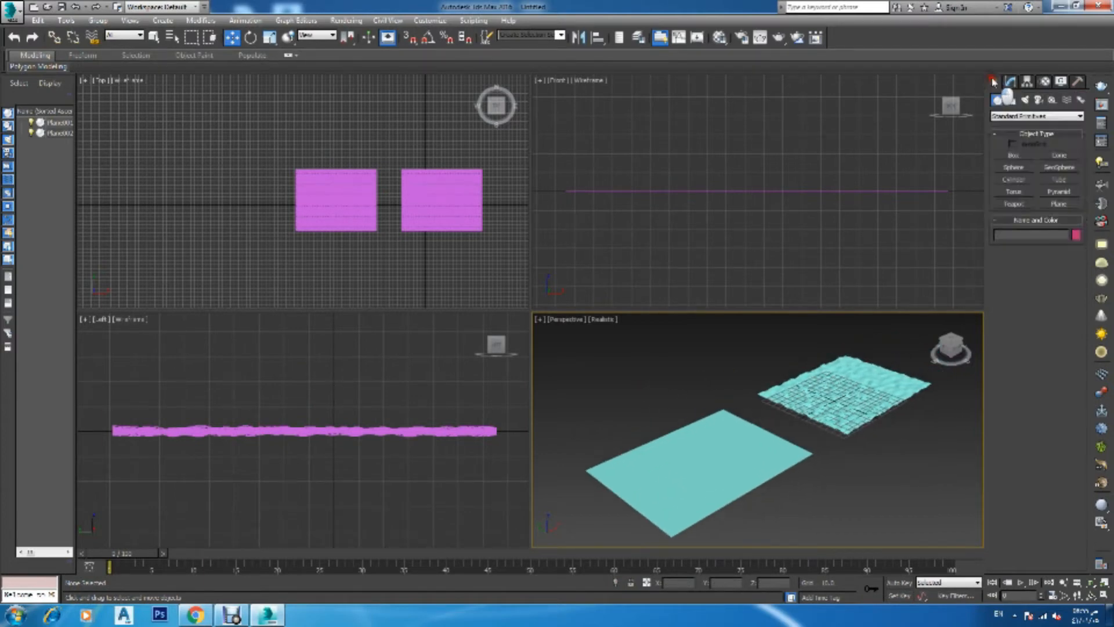
click(1024, 100)
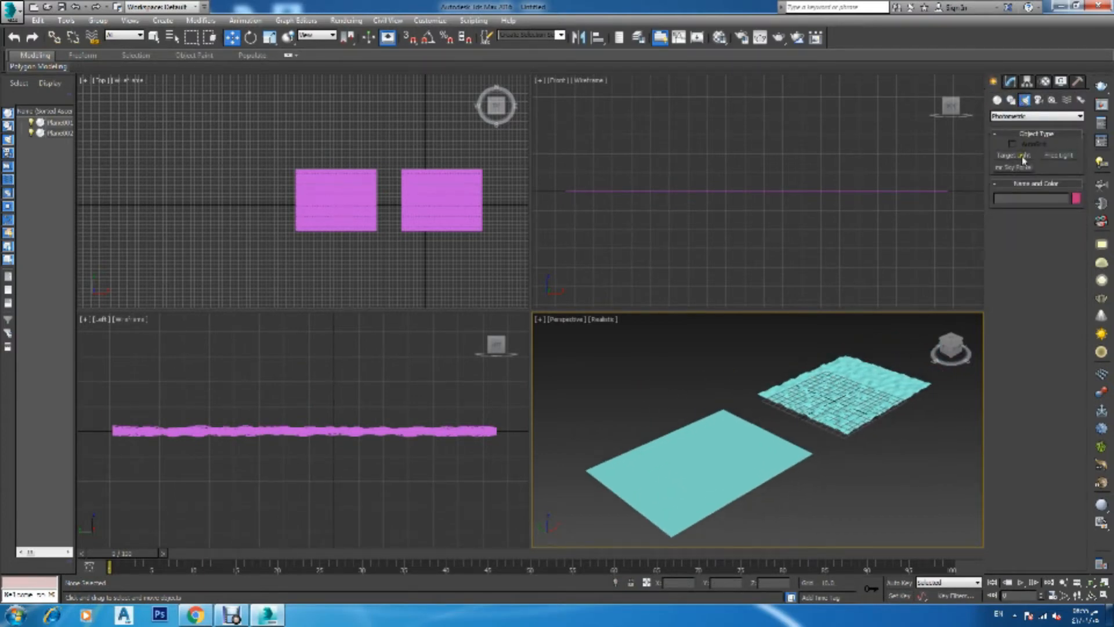
click(1057, 156)
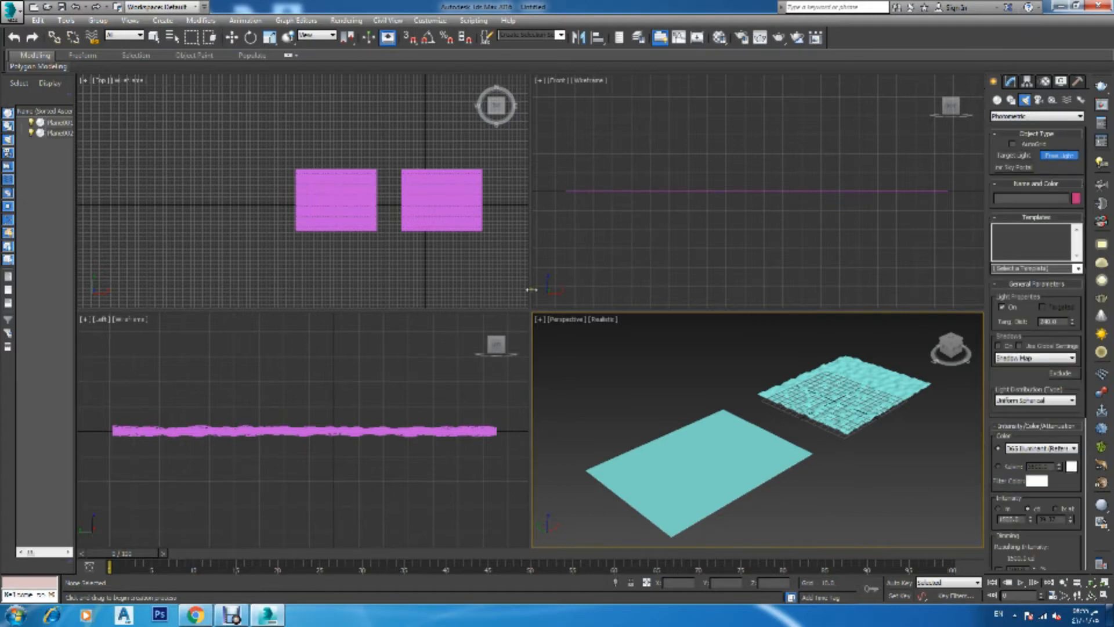
click(391, 203)
Move the free light upward above the planes in the front view
key(w)
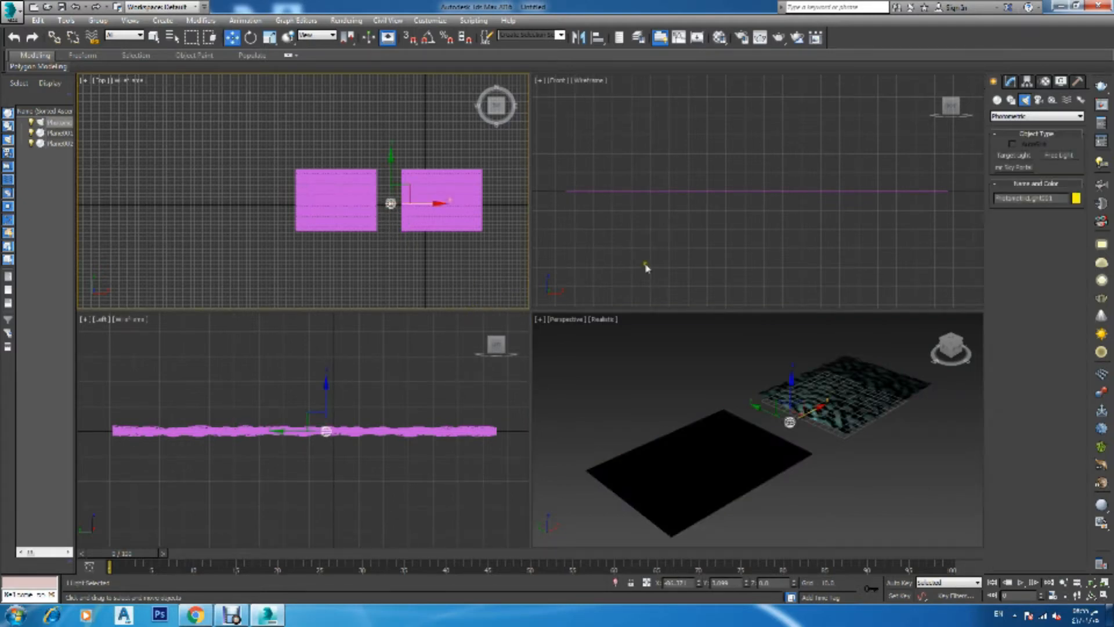
right_click(665, 249)
scroll(685, 213, down, 6)
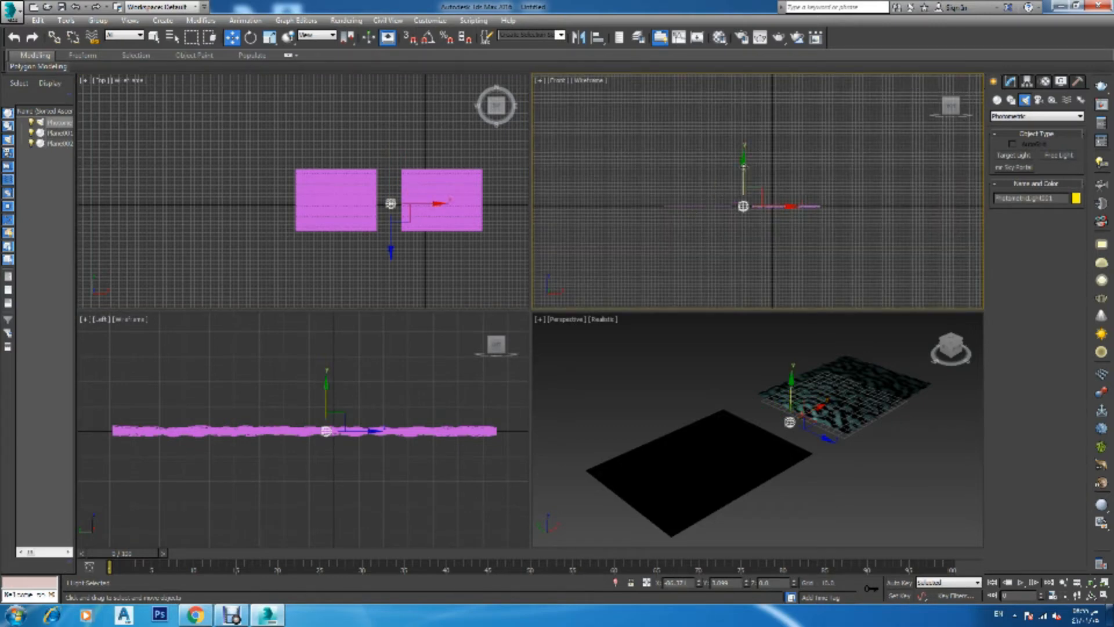
drag(753, 181, 753, 114)
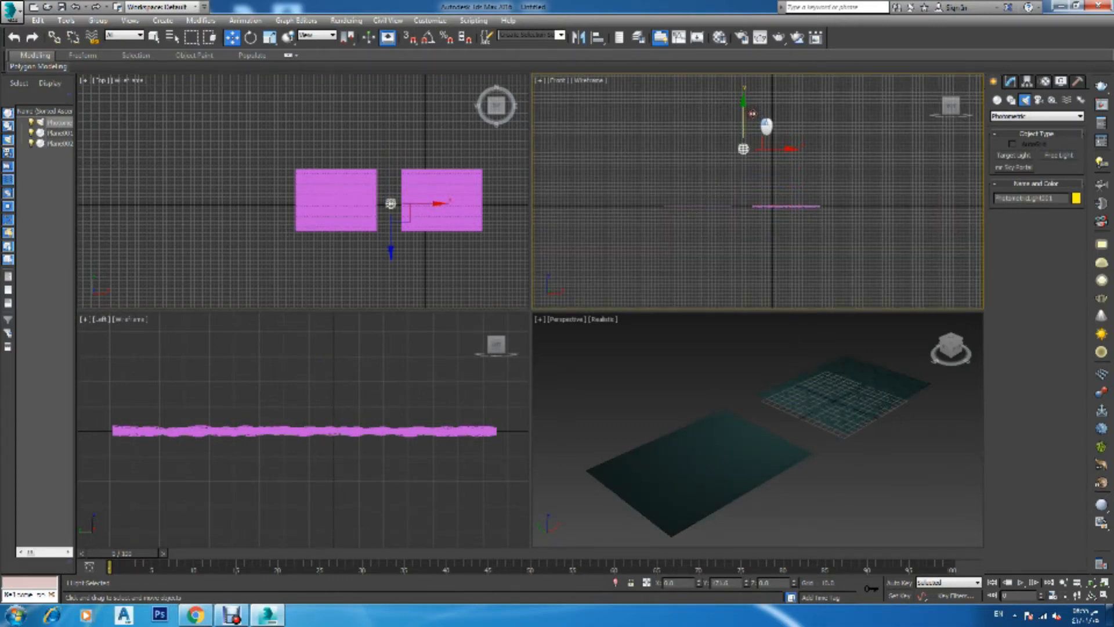
Review the free light's parameters and light distribution options
click(1010, 82)
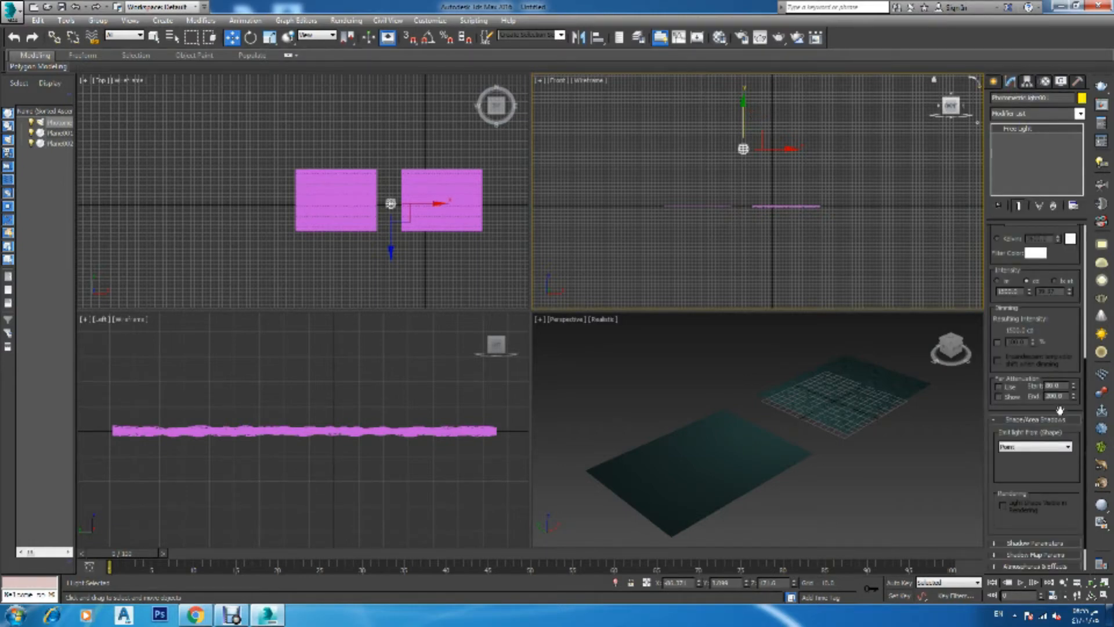
scroll(1050, 429, up, 5)
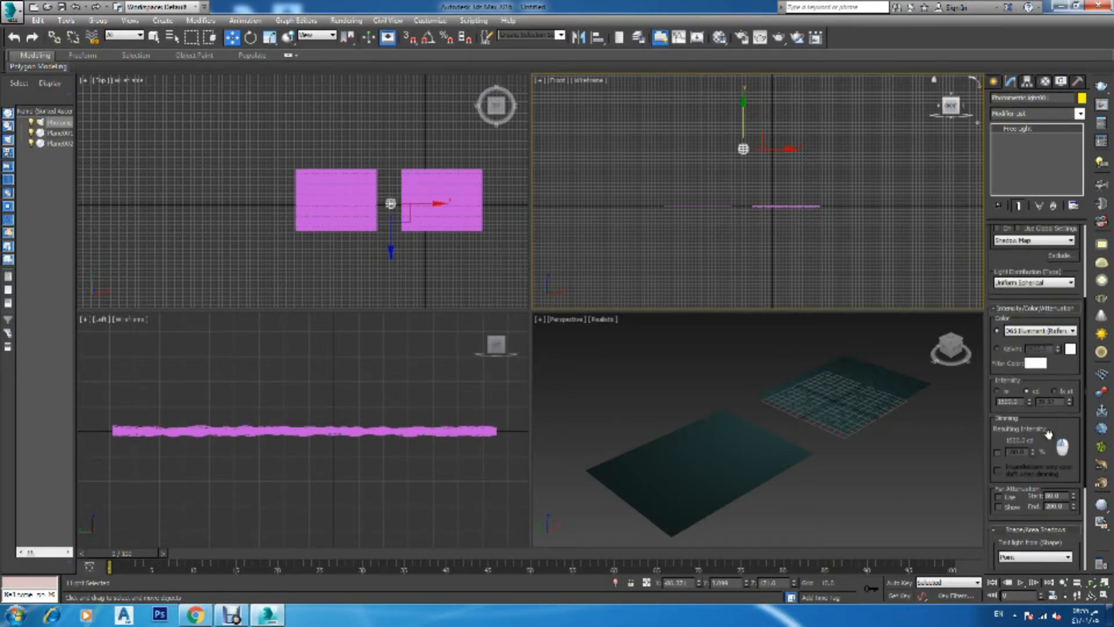
click(1038, 283)
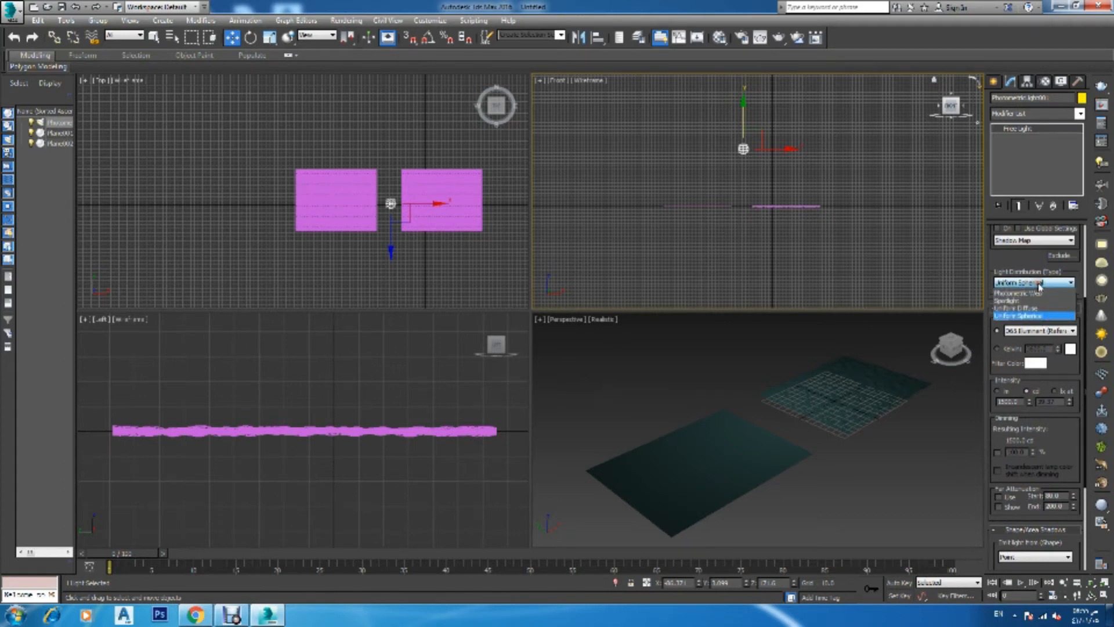
click(1039, 285)
scroll(1064, 418, up, 6)
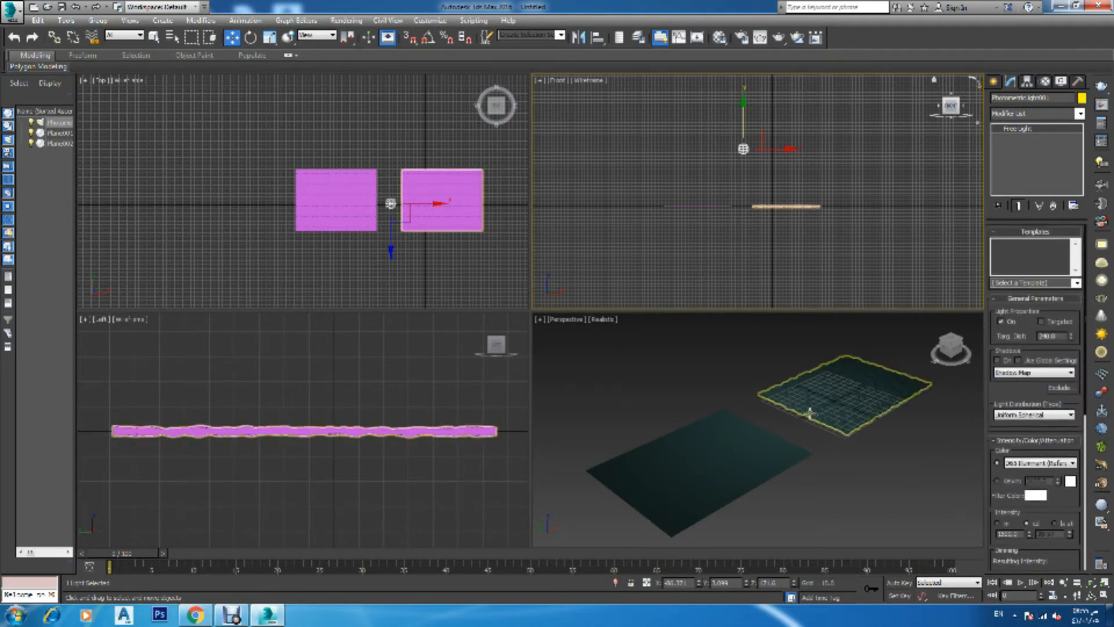
scroll(846, 504, down, 3)
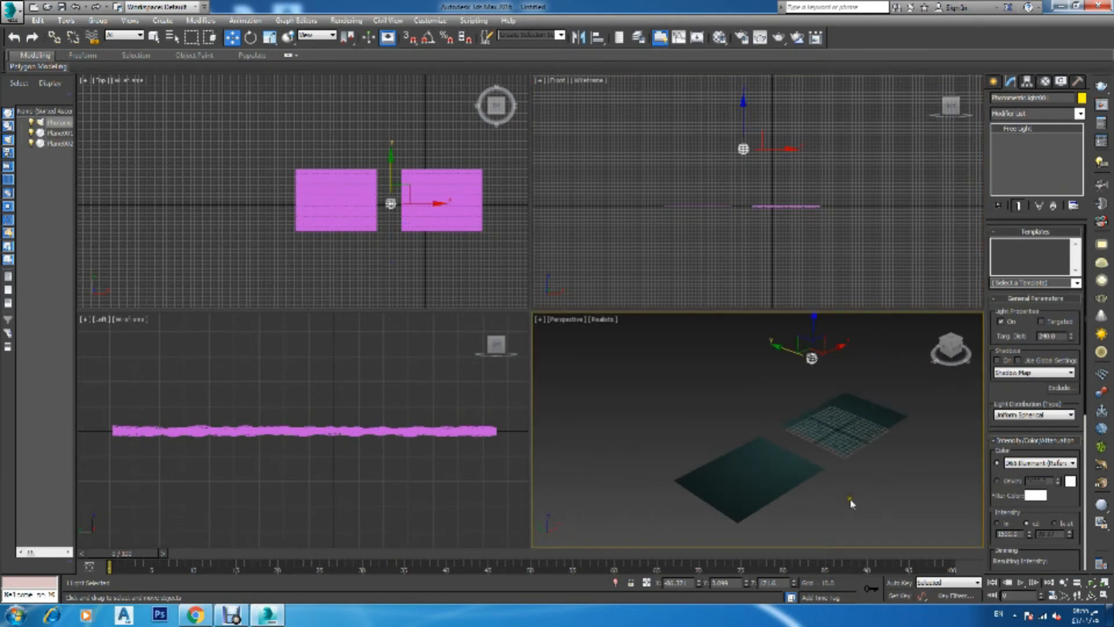
scroll(851, 505, up, 2)
Open Render Setup and set the V-Ray image sampler type to Adaptive subdivision
key(F10)
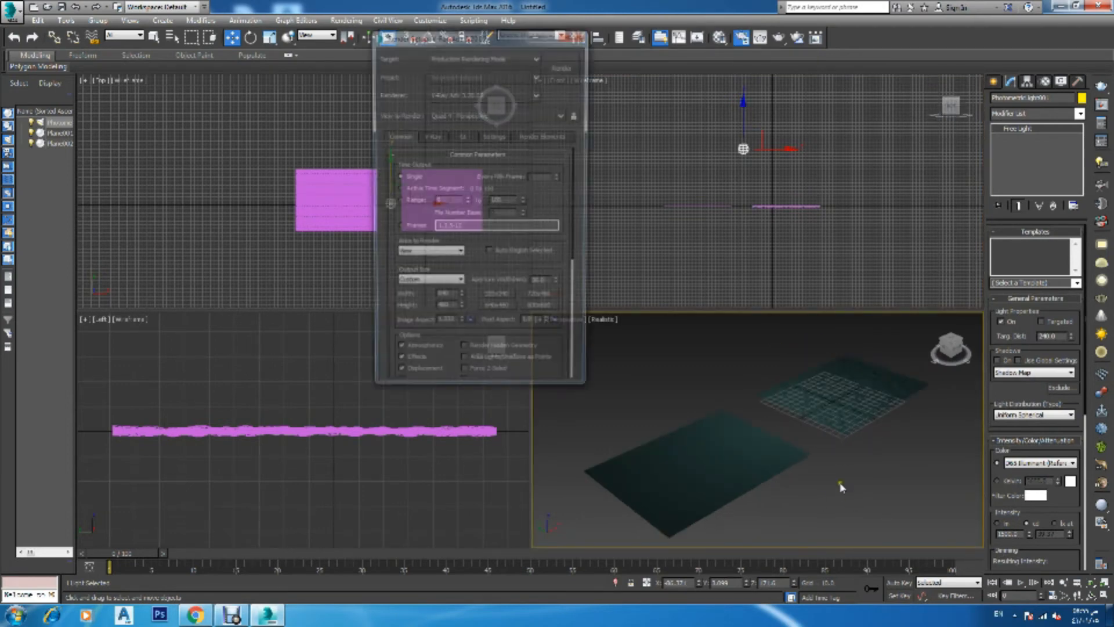
click(462, 138)
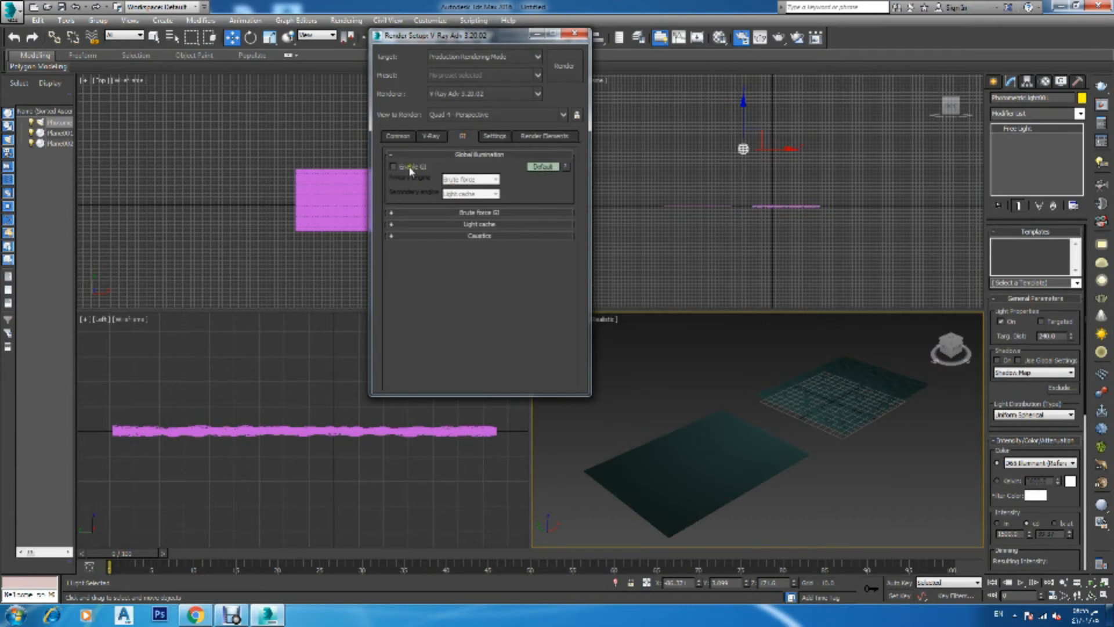
click(468, 179)
click(462, 190)
click(430, 136)
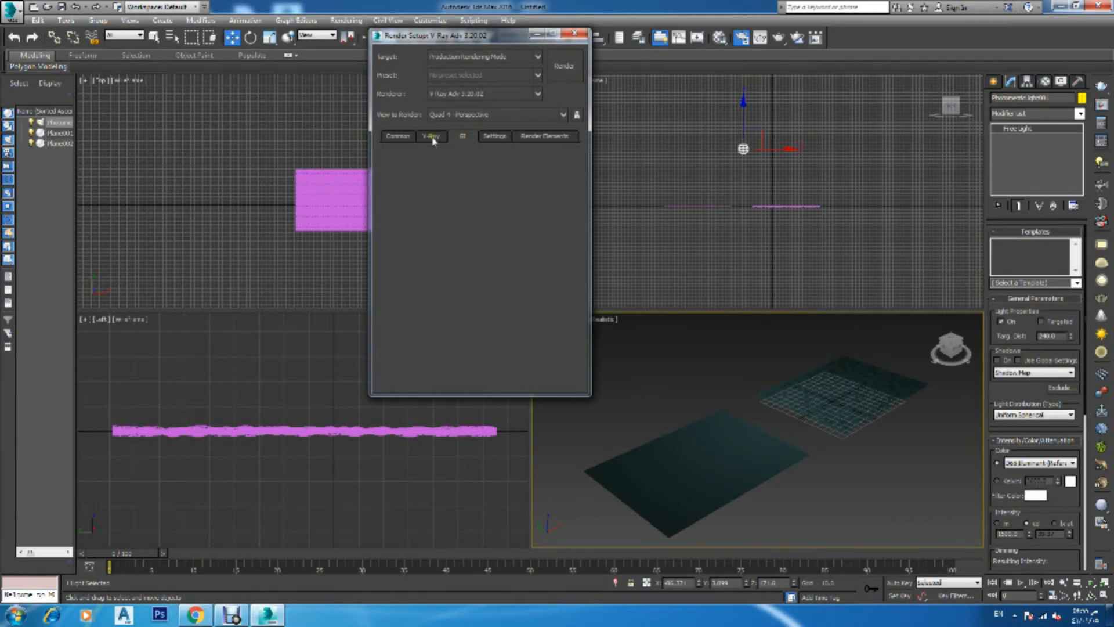
click(448, 215)
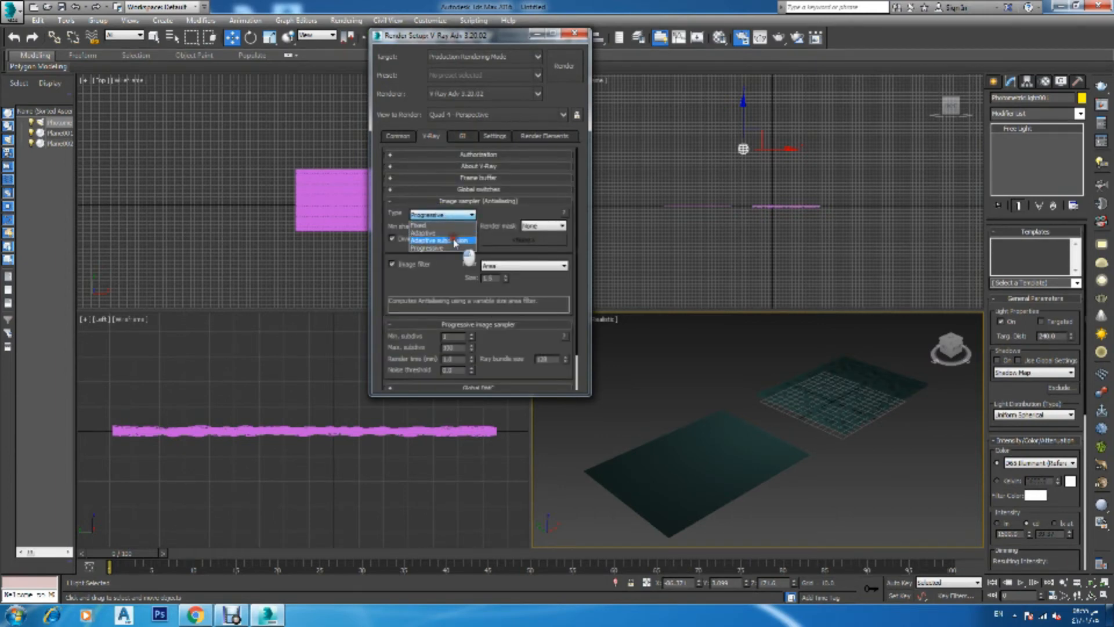
click(444, 239)
Set the render output size to 800 x 600 and render the perspective view
click(406, 139)
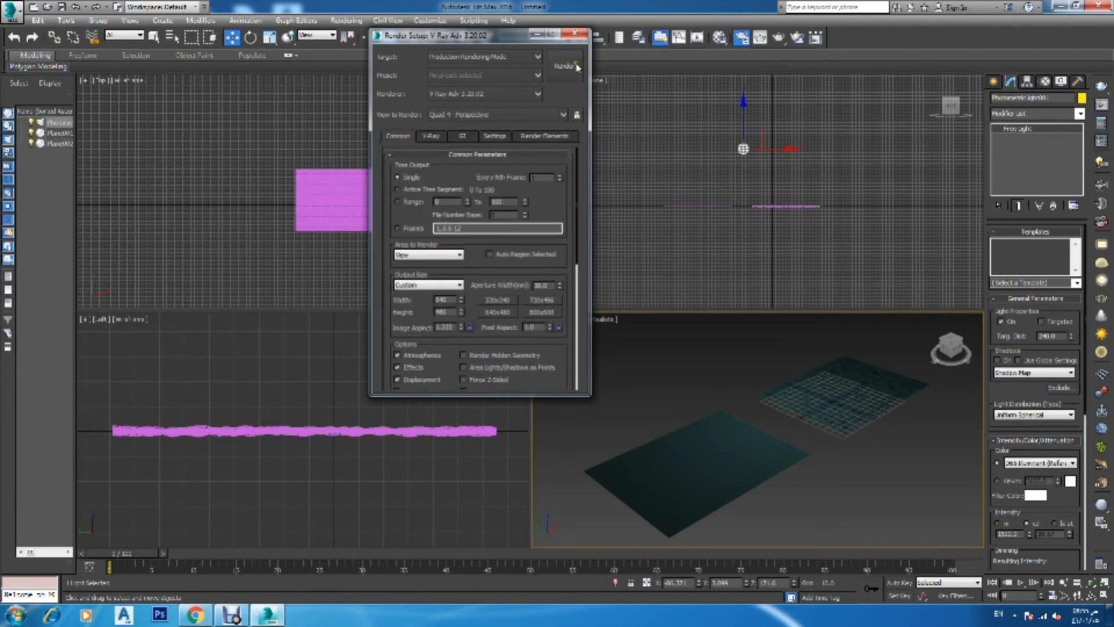
click(548, 316)
click(556, 72)
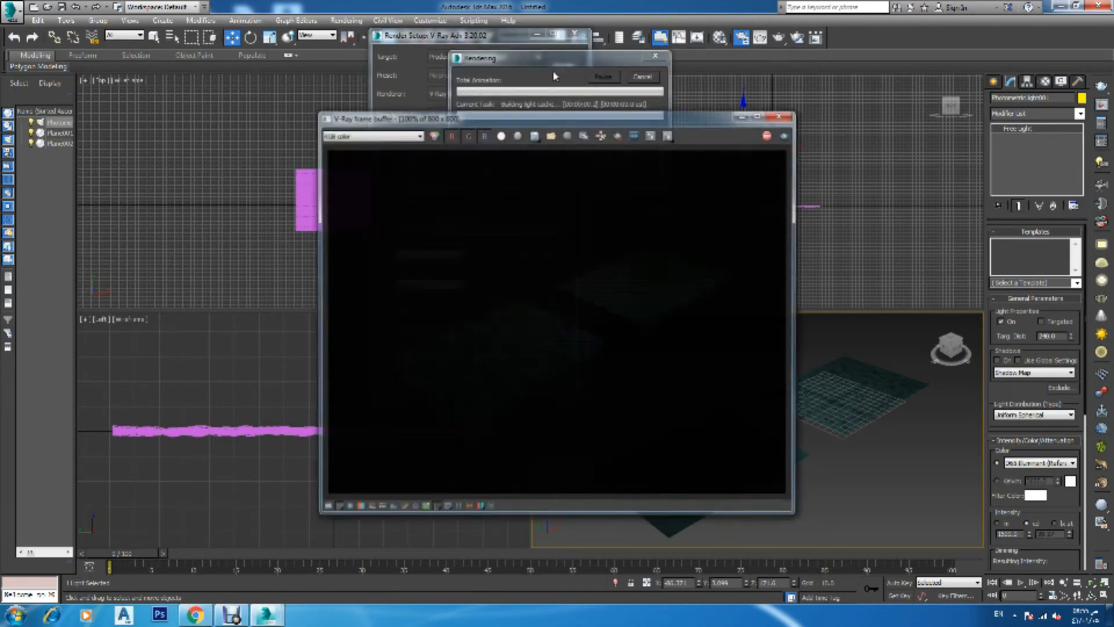